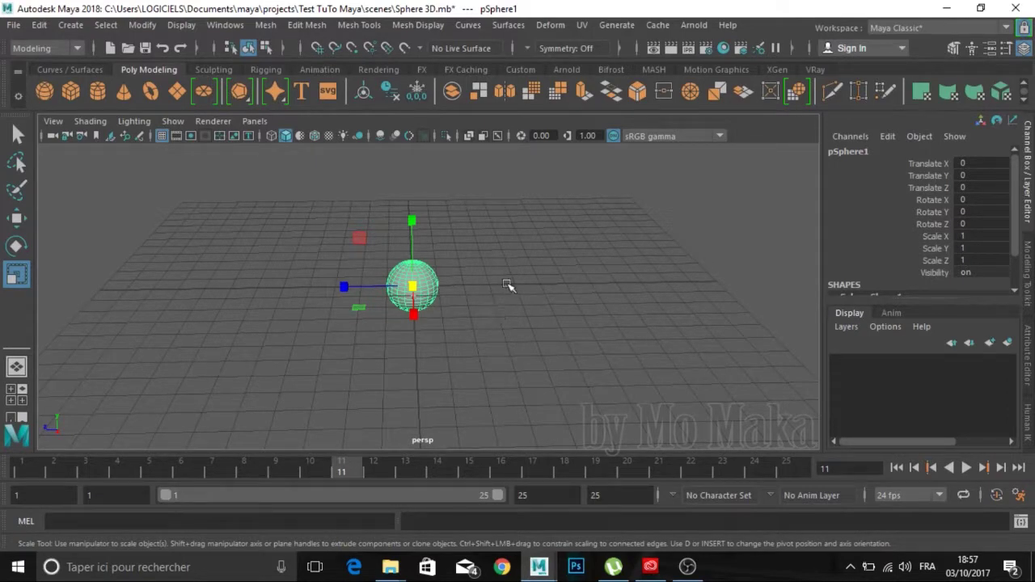
# - Tumble and dolly the perspective camera in so the sphere fills more of the view
pyautogui.moveTo(490, 286)
pyautogui.keyDown('alt'); pyautogui.mouseDown()
pyautogui.moveTo(538, 233)
pyautogui.moveTo(566, 316)
pyautogui.moveTo(578, 291)
pyautogui.moveTo(571, 323)
pyautogui.moveTo(608, 313)
pyautogui.moveTo(568, 278)
pyautogui.mouseUp(); pyautogui.keyUp('alt')
pyautogui.moveTo(569, 277)
pyautogui.keyDown('alt'); pyautogui.mouseDown(button='right')
pyautogui.moveTo(582, 266)
pyautogui.moveTo(575, 249)
pyautogui.moveTo(594, 275)
pyautogui.moveTo(585, 284)
pyautogui.moveTo(591, 245)
pyautogui.moveTo(606, 261)
pyautogui.mouseUp(button='right'); pyautogui.keyUp('alt')
pyautogui.moveTo(605, 261)
pyautogui.keyDown('alt'); pyautogui.mouseDown()
pyautogui.moveTo(609, 285)
pyautogui.moveTo(616, 275)
pyautogui.mouseUp(); pyautogui.keyUp('alt')
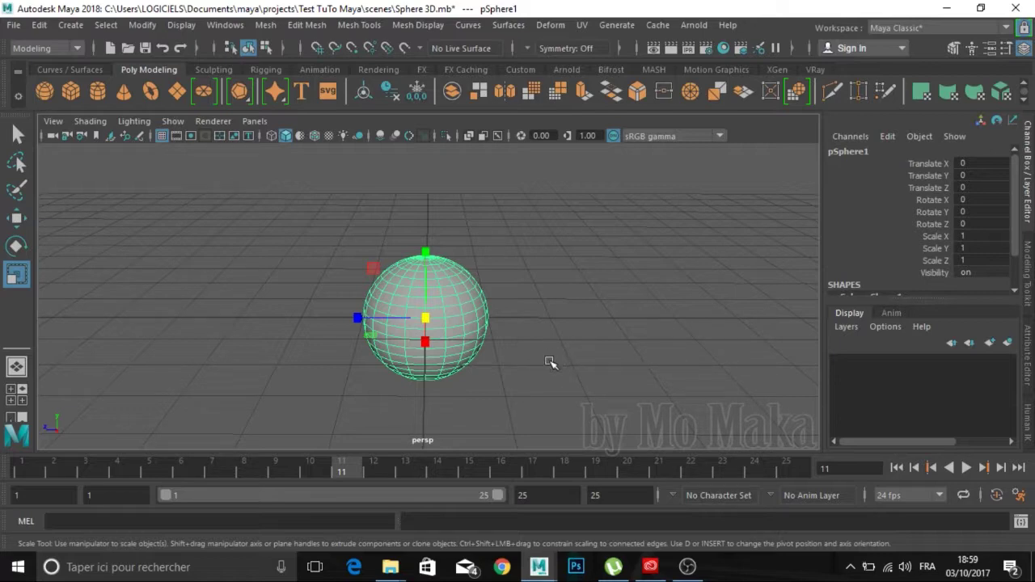
# - Zoom in, add a polygon cube, and slide it right along Z
pyautogui.moveTo(573, 280)
pyautogui.keyDown('alt'); pyautogui.mouseDown(button='right')
pyautogui.moveTo(598, 332)
pyautogui.moveTo(596, 313)
pyautogui.moveTo(450, 272)
pyautogui.mouseUp(button='right'); pyautogui.keyUp('alt')
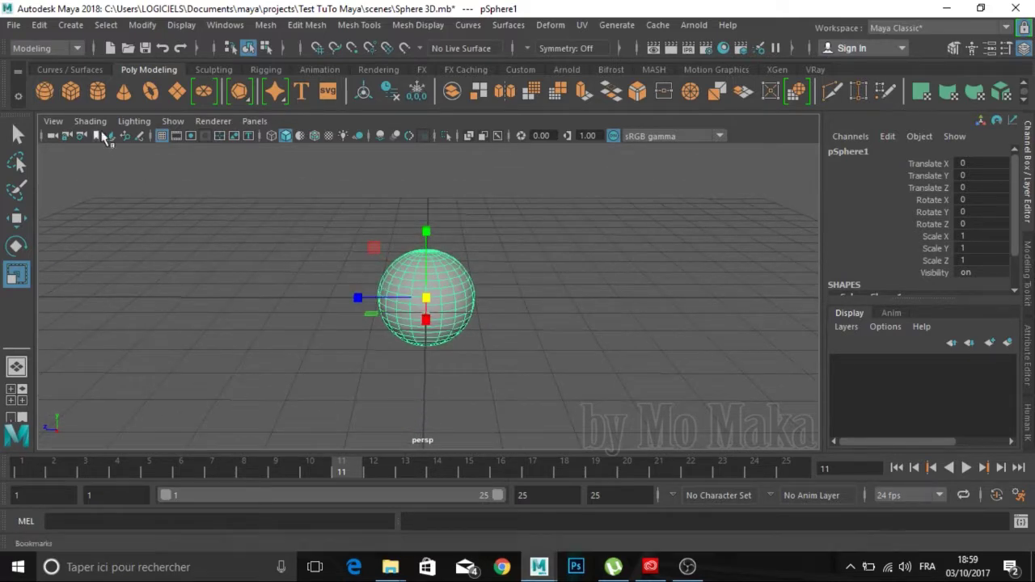
pyautogui.click(73, 92)
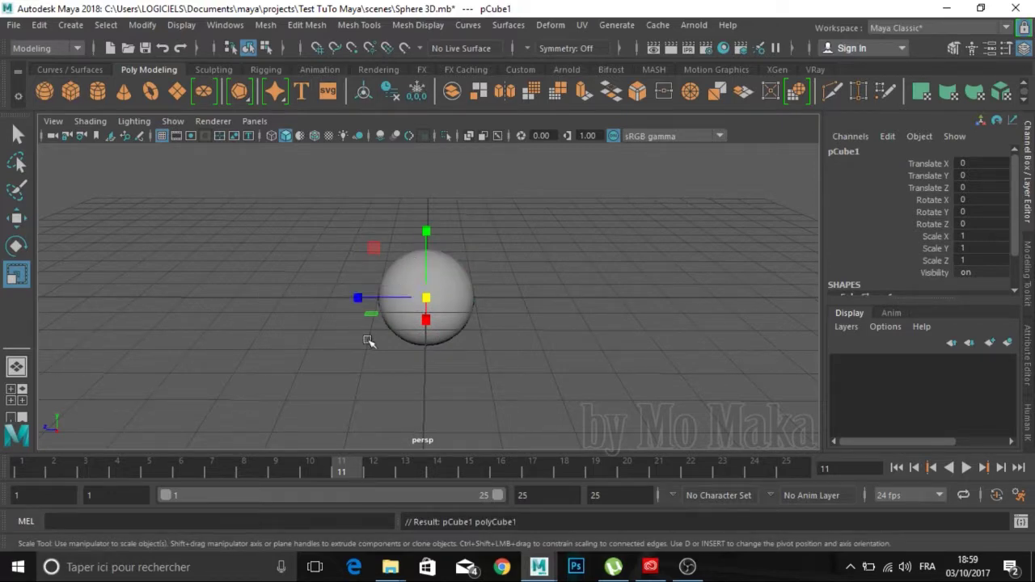
pyautogui.press('w')
pyautogui.moveTo(364, 297); pyautogui.dragTo(495, 301)
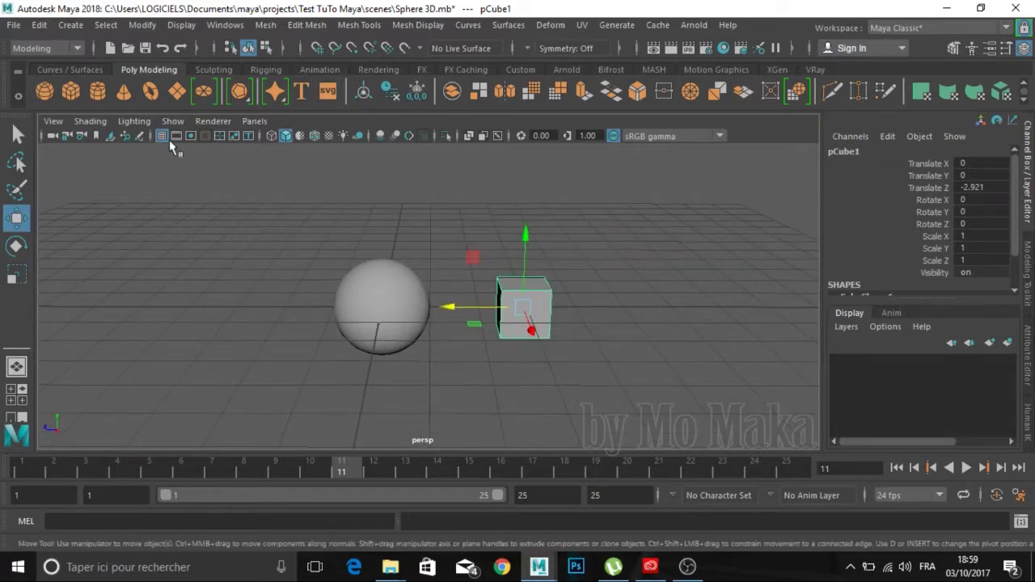
# - Move the sphere left along Z and add a cone placed right of the cube
pyautogui.click(366, 296)
pyautogui.moveTo(312, 307); pyautogui.dragTo(162, 307)
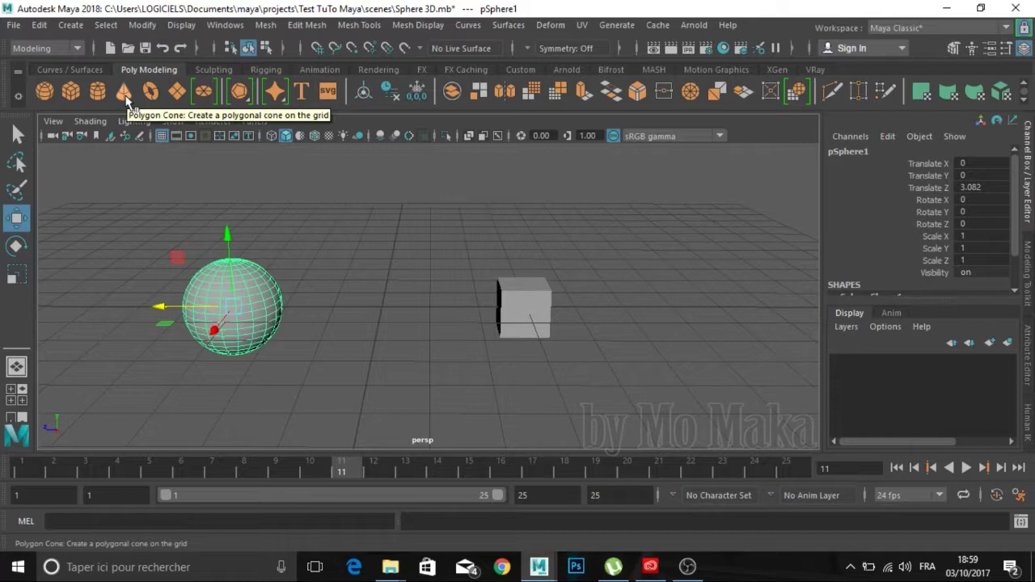
pyautogui.click(125, 96)
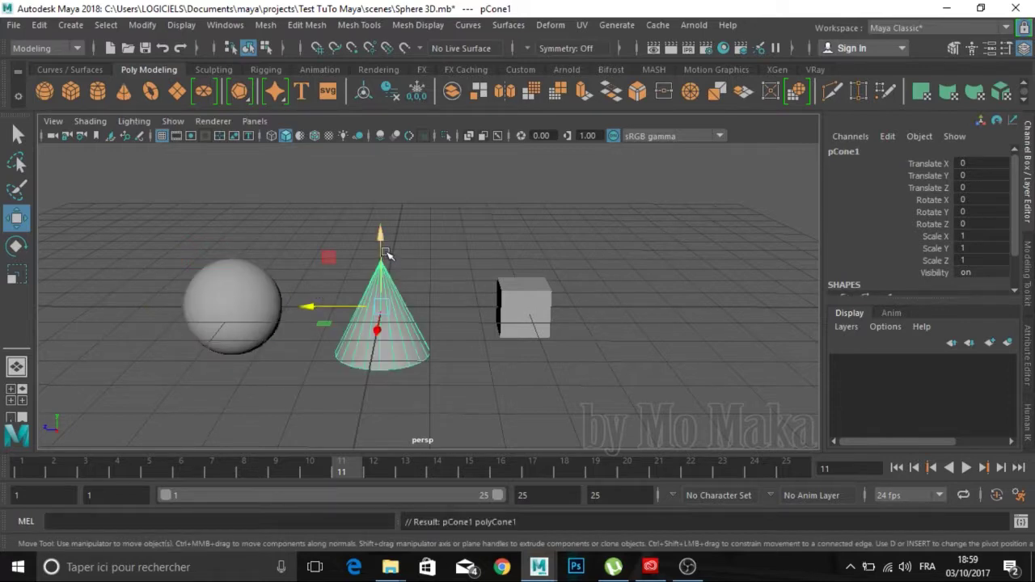
pyautogui.moveTo(311, 307); pyautogui.dragTo(582, 308)
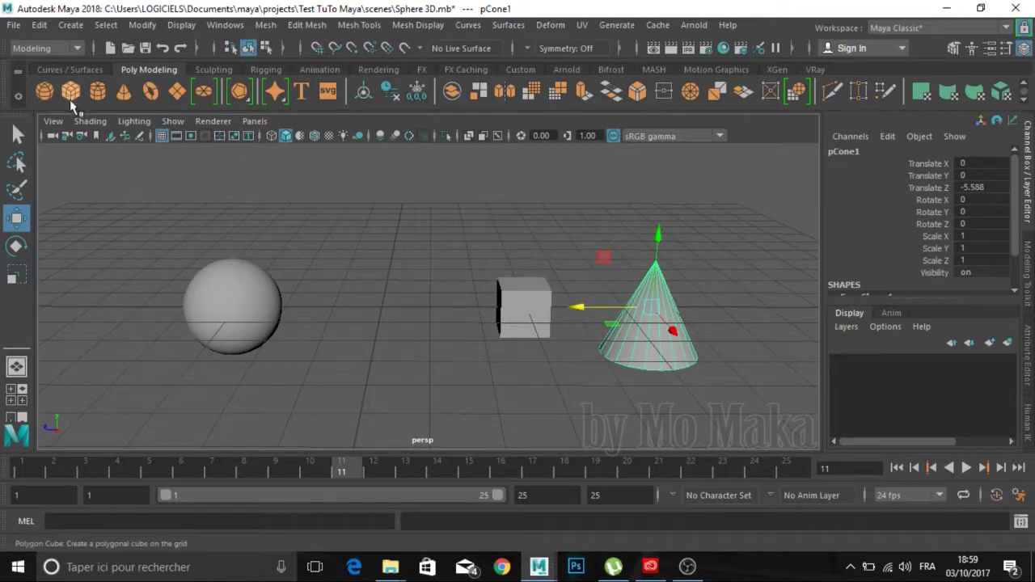
# - Add a polygon cylinder left of the sphere and a flat polygon plane at the origin
pyautogui.click(98, 93)
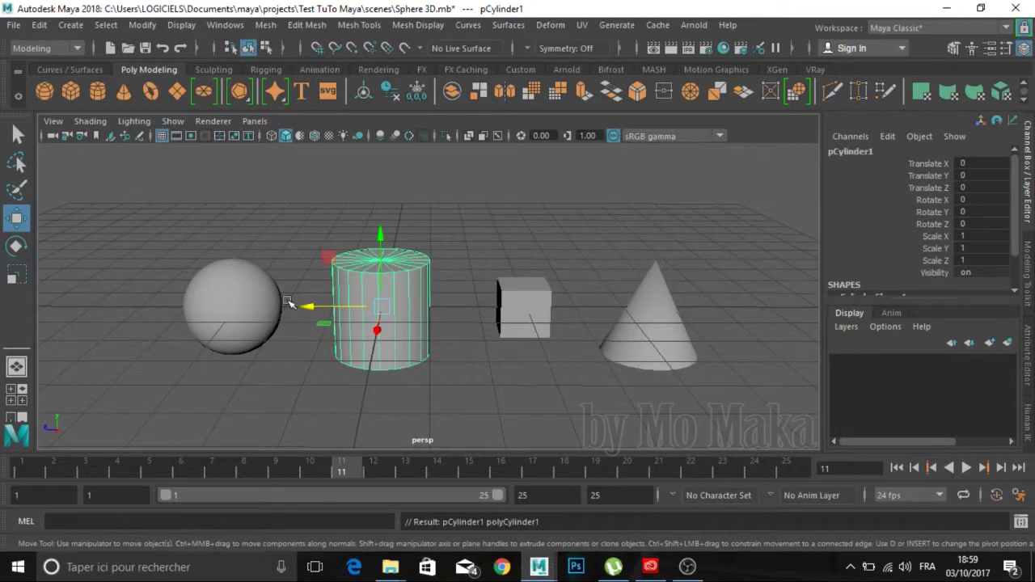
pyautogui.moveTo(297, 305); pyautogui.dragTo(49, 295)
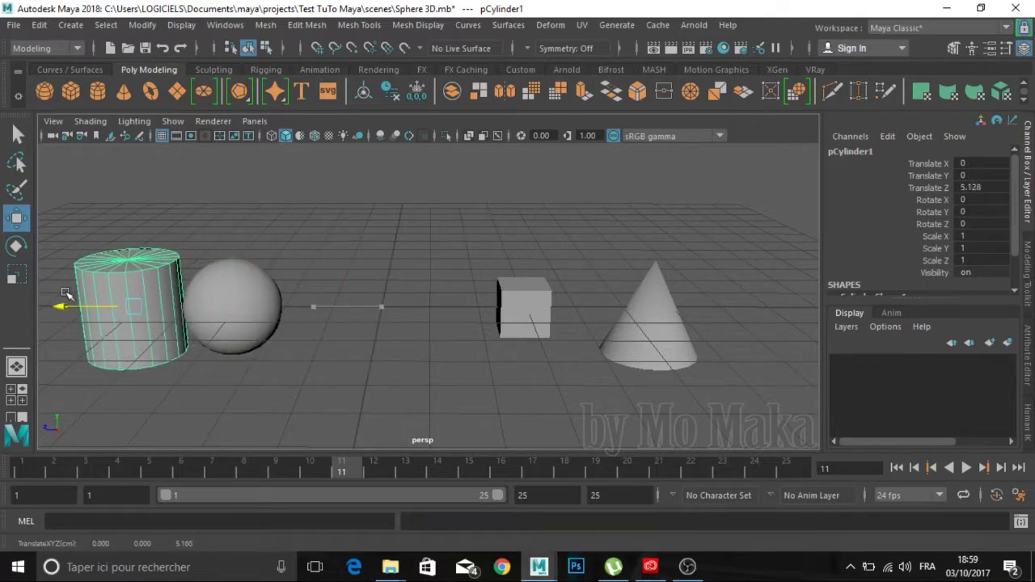
pyautogui.click(177, 92)
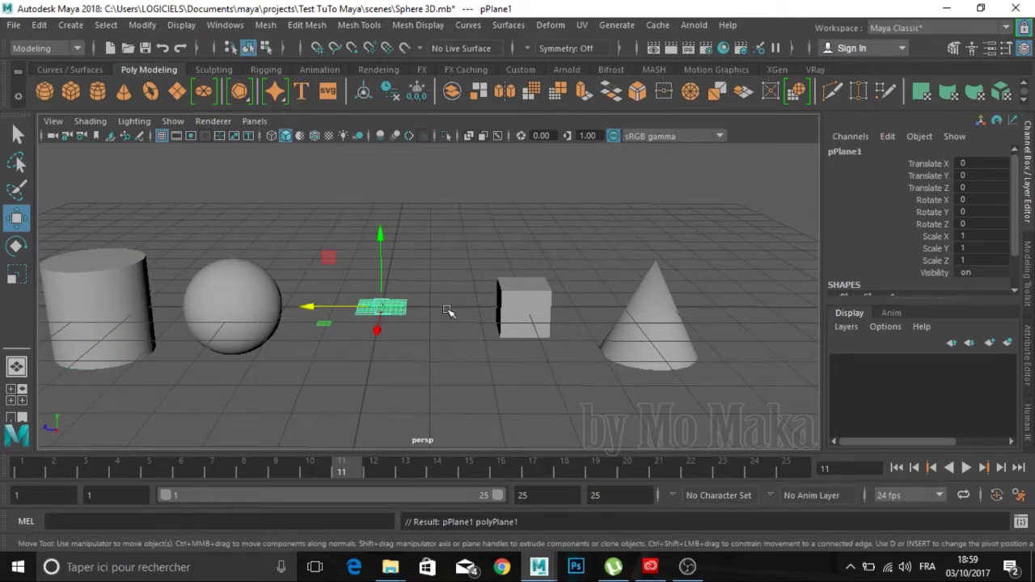
# - Reframe the view to fit all five objects, deselect the plane, and select the cylinder
pyautogui.scroll(3, 446, 312)
pyautogui.scroll(2, 455, 317)
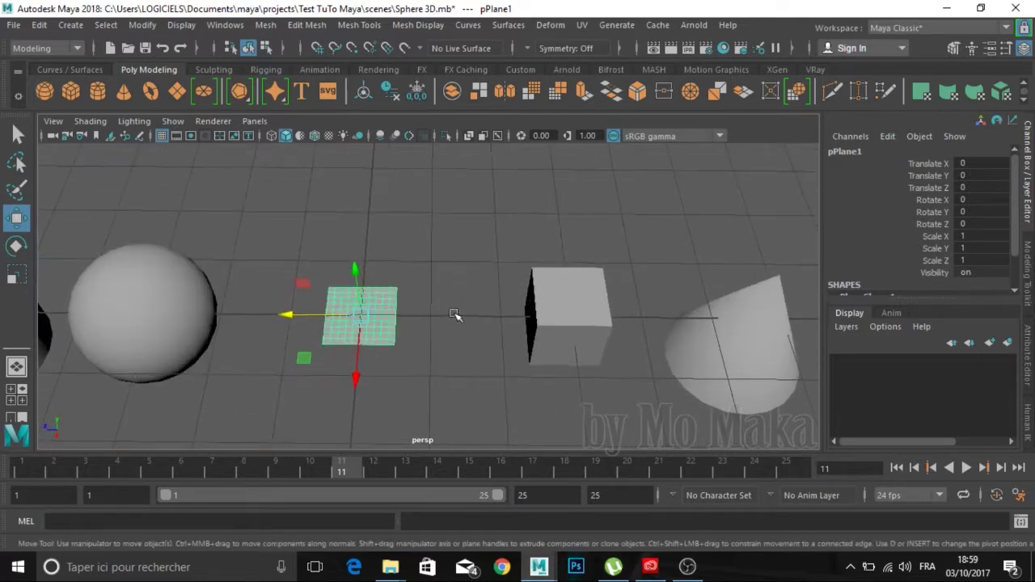
pyautogui.scroll(-4, 517, 243)
pyautogui.keyDown('alt'); pyautogui.moveTo(483, 203); pyautogui.dragTo(474, 223, button='middle'); pyautogui.keyUp('alt')
pyautogui.moveTo(475, 223)
pyautogui.keyDown('alt'); pyautogui.mouseDown()
pyautogui.moveTo(478, 261)
pyautogui.moveTo(490, 229)
pyautogui.moveTo(501, 274)
pyautogui.mouseUp(); pyautogui.keyUp('alt')
pyautogui.keyDown('alt'); pyautogui.moveTo(502, 274); pyautogui.dragTo(502, 267, button='right'); pyautogui.keyUp('alt')
pyautogui.moveTo(501, 268)
pyautogui.keyDown('alt'); pyautogui.mouseDown(button='middle')
pyautogui.moveTo(517, 249)
pyautogui.moveTo(536, 282)
pyautogui.mouseUp(button='middle'); pyautogui.keyUp('alt')
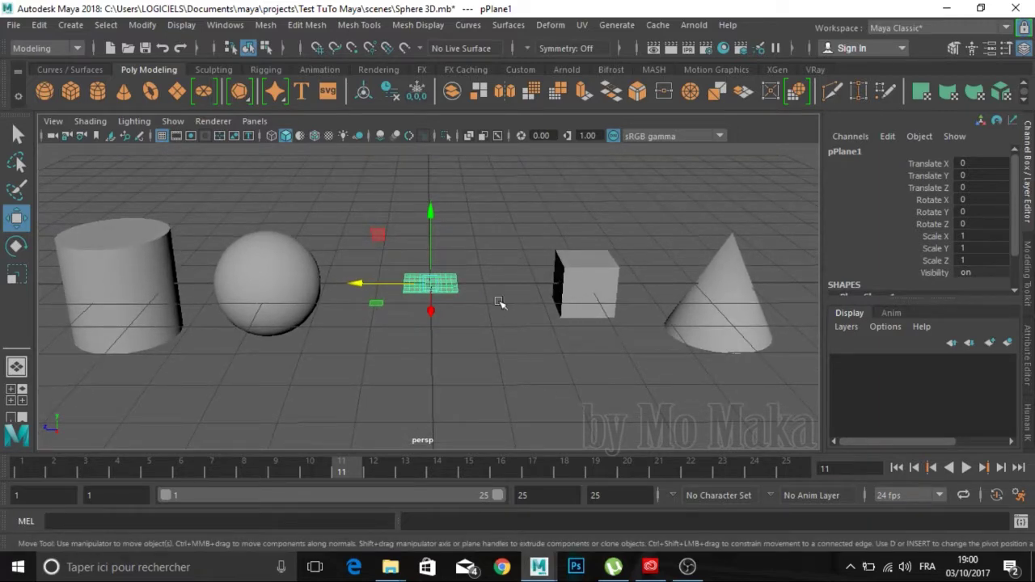
pyautogui.click(497, 249)
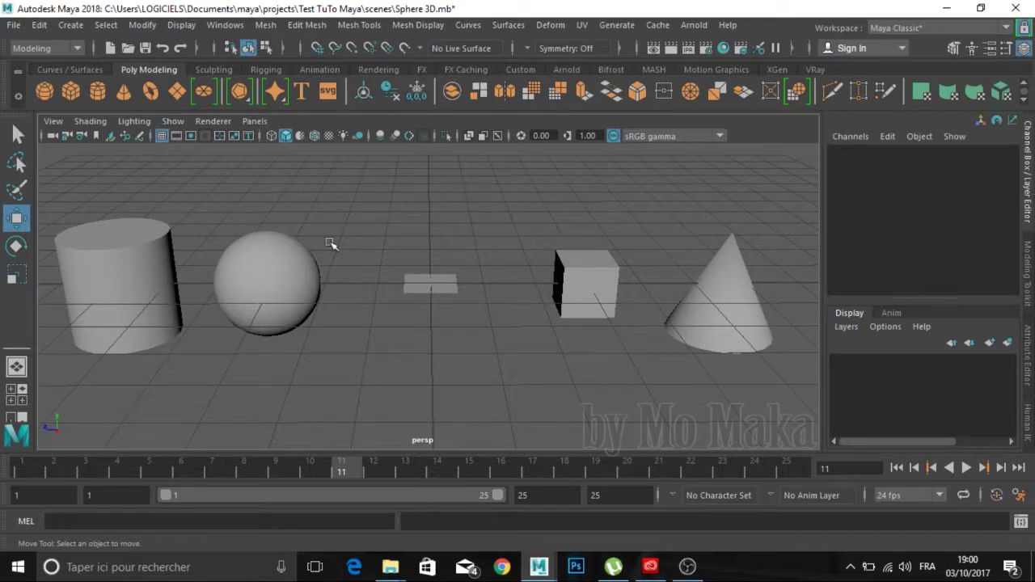
pyautogui.click(127, 261)
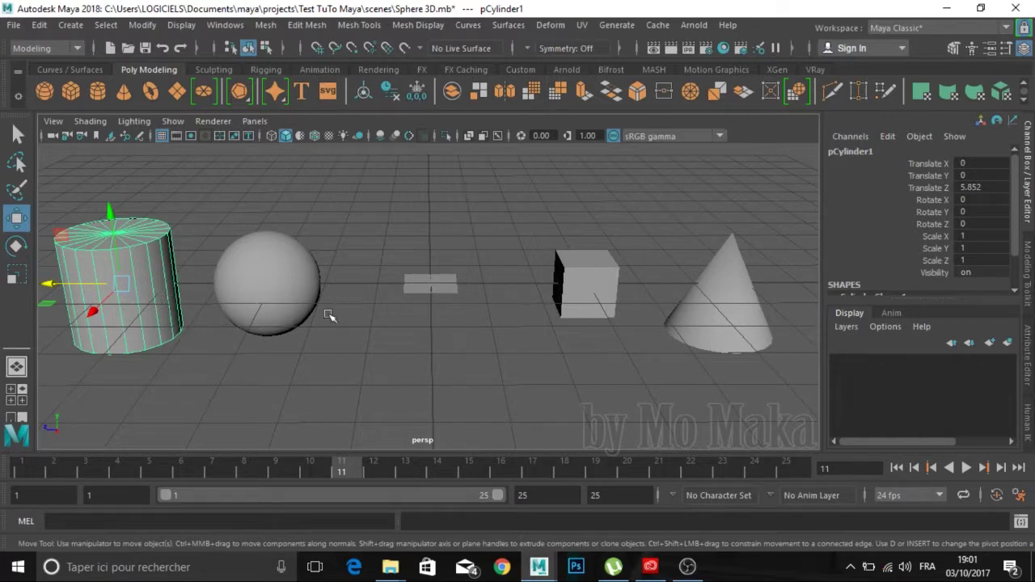
# - Bring up the hotbox menu over the viewport with the spacebar
pyautogui.press('space')
# - Dismiss the hotbox, pan the view to frame the cylinder, and reselect it
pyautogui.click(350, 301)
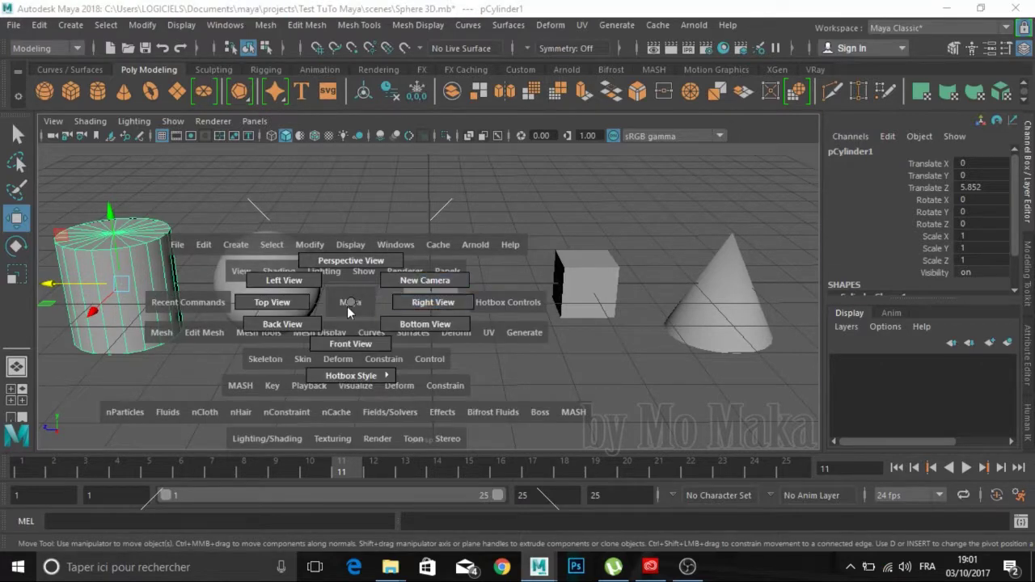
pyautogui.keyDown('alt'); pyautogui.moveTo(364, 305); pyautogui.dragTo(409, 296, button='middle'); pyautogui.keyUp('alt')
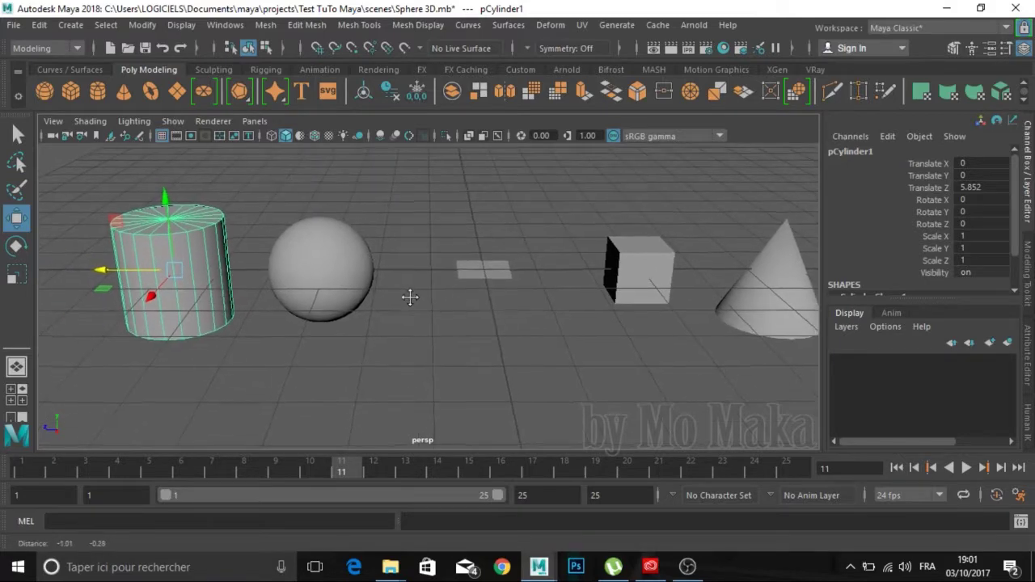
pyautogui.click(274, 184)
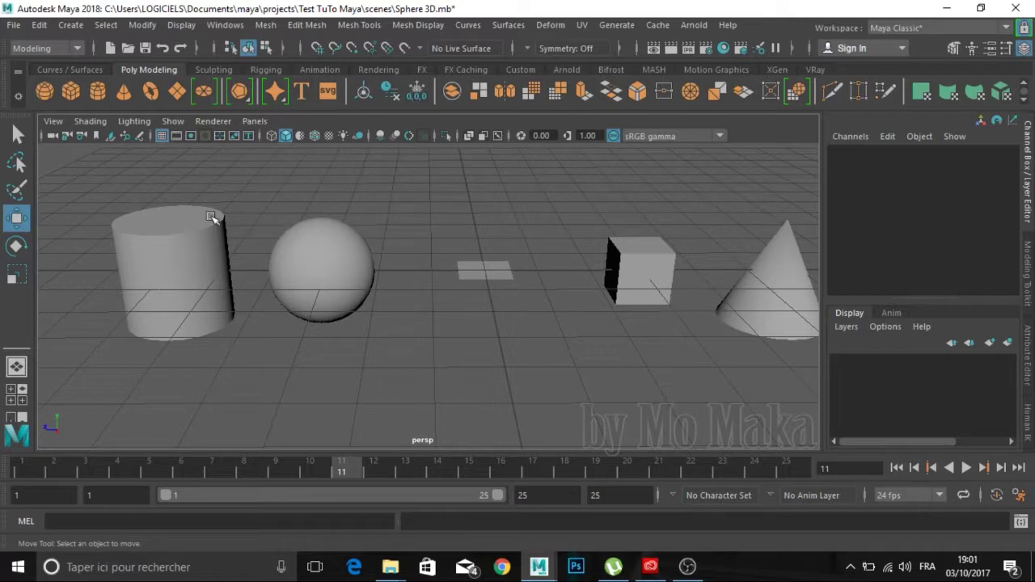
pyautogui.click(186, 250)
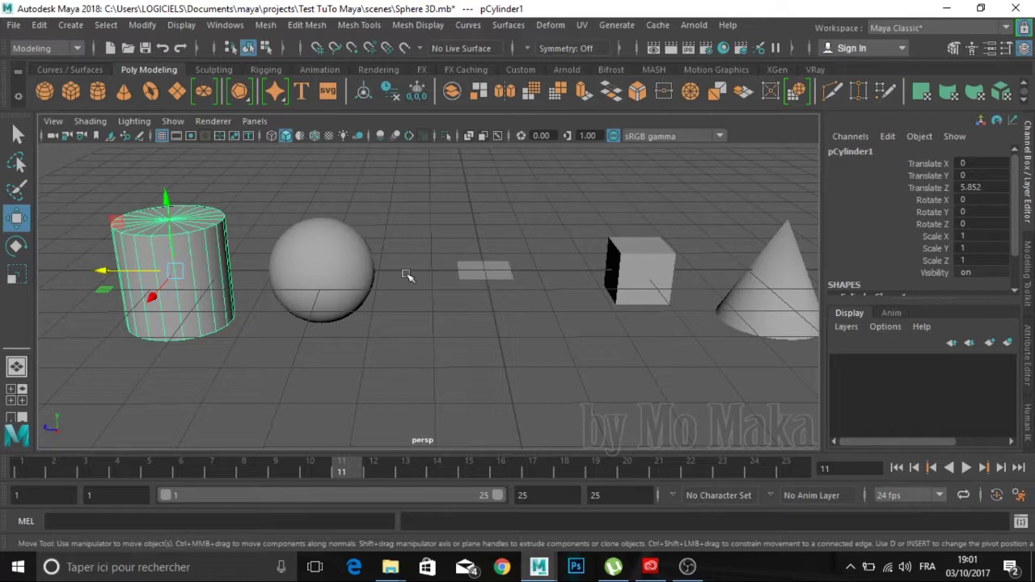
# - Set the cylinder's Translate Z to 0 in the Channel Box, centring it between sphere and cube
pyautogui.click(105, 273)
pyautogui.click(968, 187)
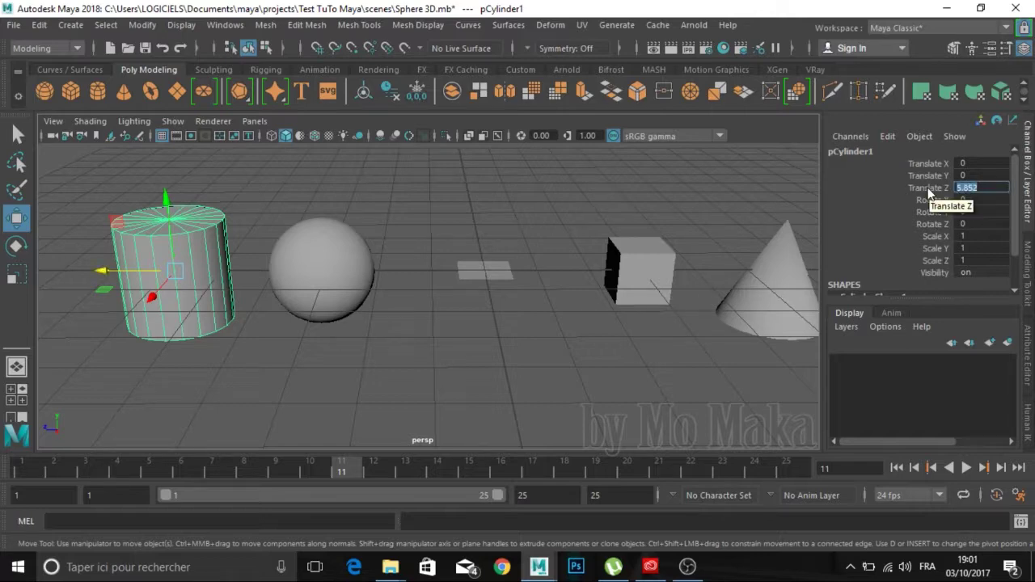
pyautogui.click(539, 191)
pyautogui.click(201, 241)
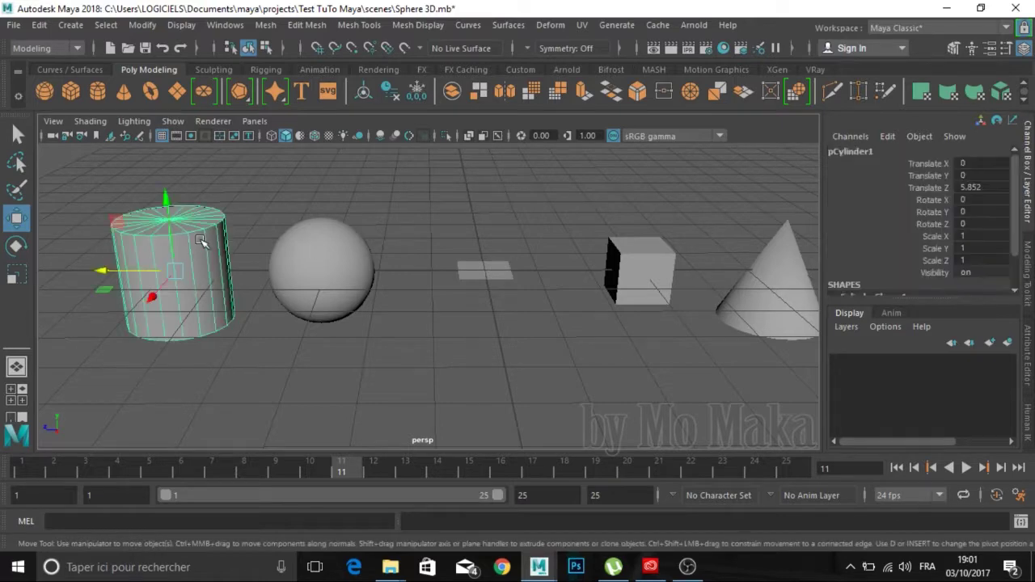
pyautogui.click(977, 187)
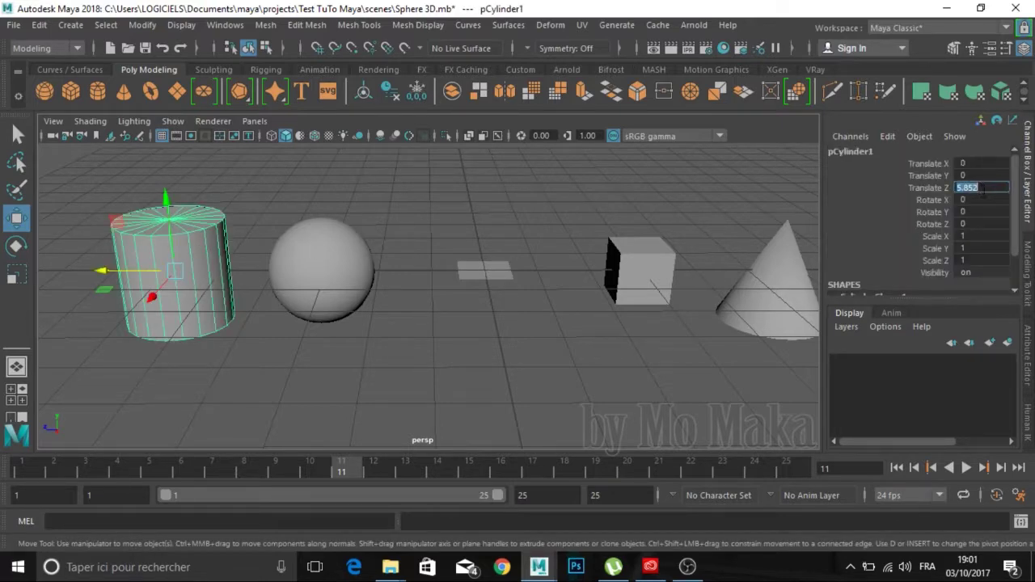
pyautogui.write('0')
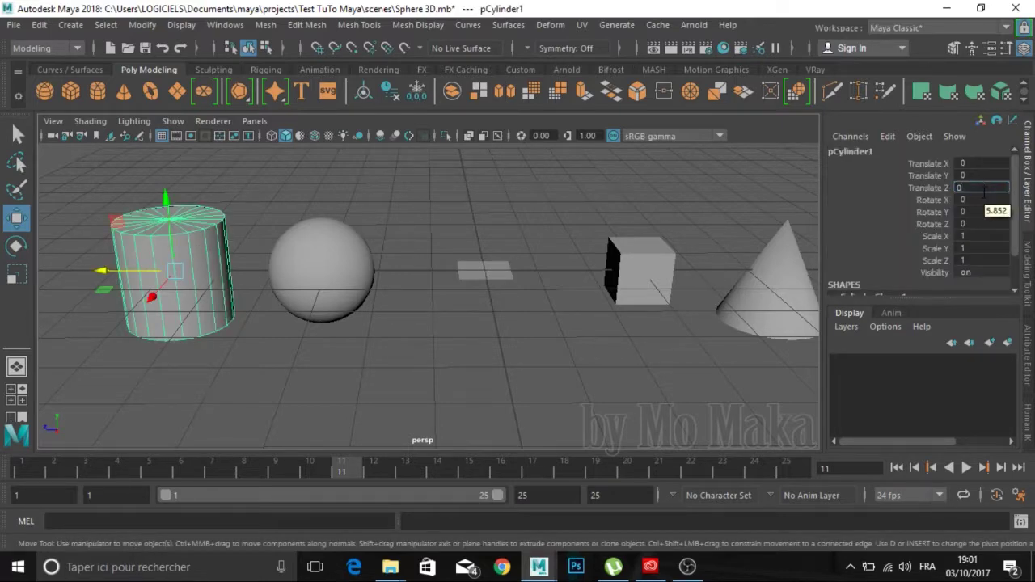
pyautogui.press('Return')
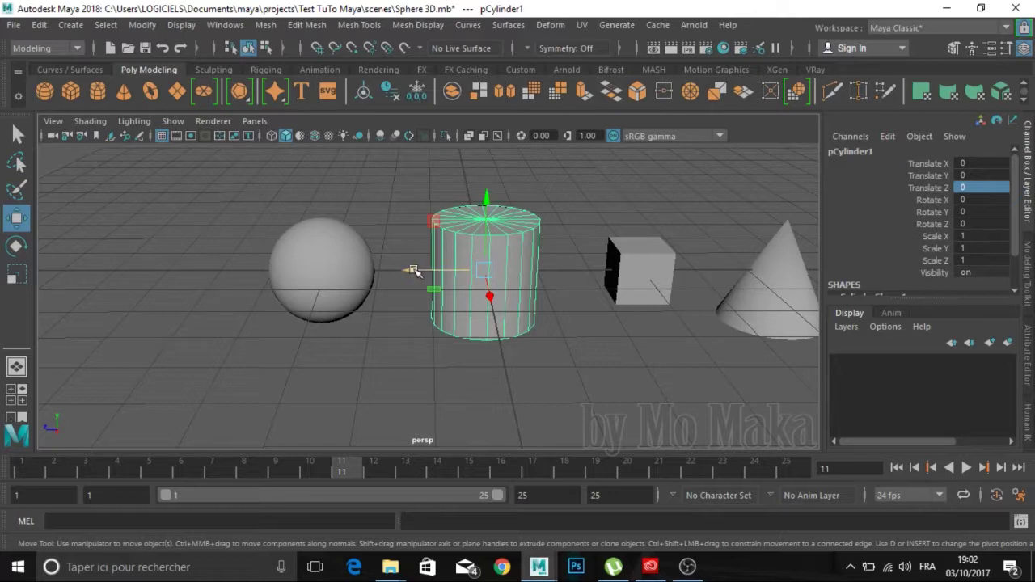
# - Drag the cylinder left past the sphere and set its Translate Y to 5
pyautogui.moveTo(414, 269); pyautogui.dragTo(76, 264)
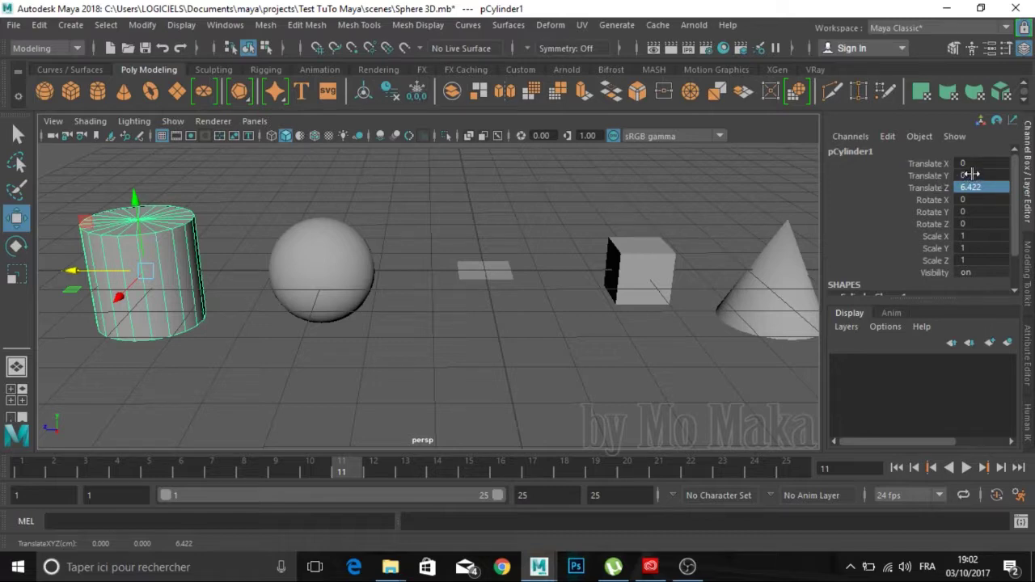
pyautogui.doubleClick(970, 173)
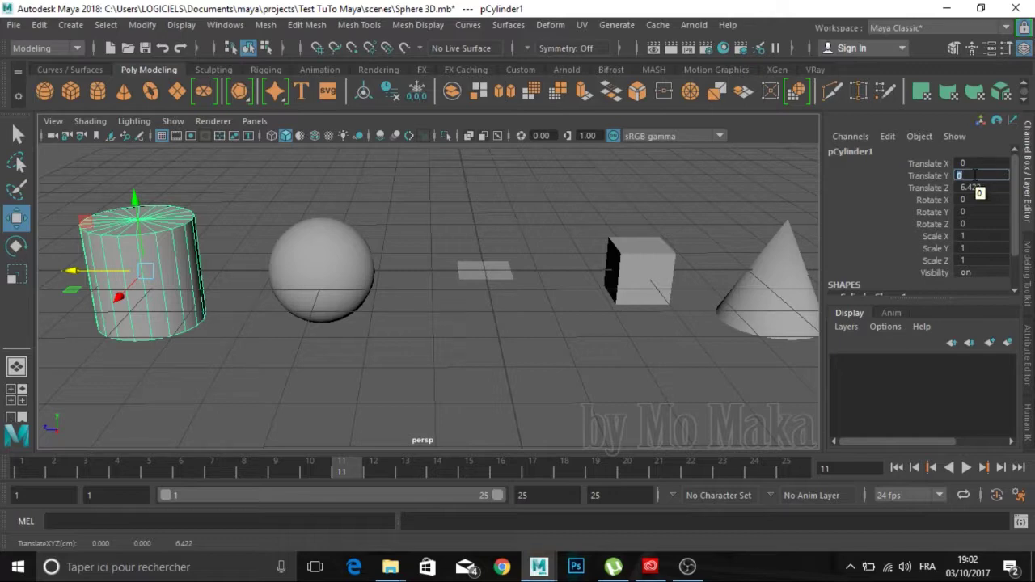
pyautogui.write('5')
pyautogui.press('Return')
pyautogui.scroll(-2, 533, 237)
pyautogui.scroll(-2, 534, 237)
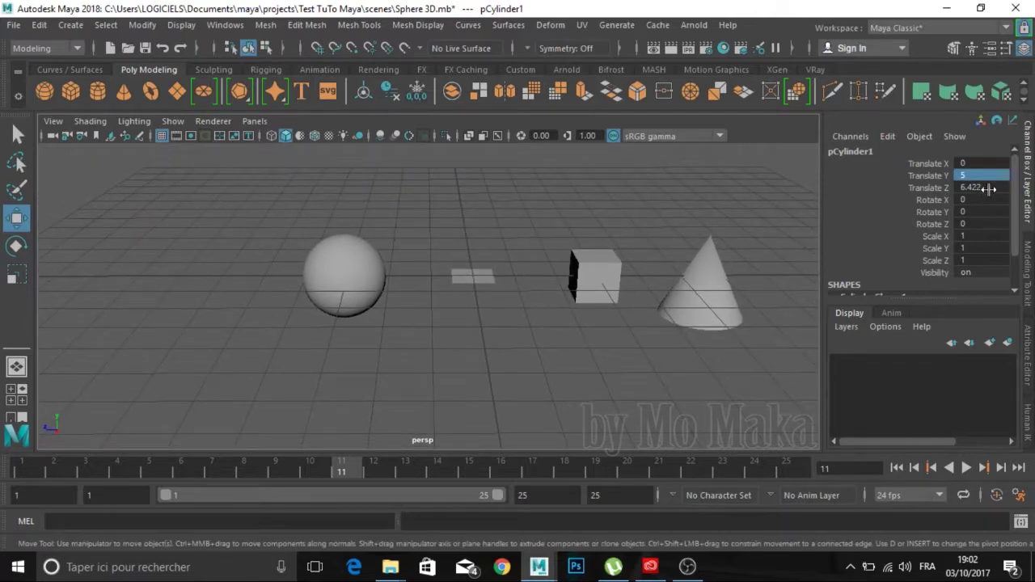
# - Undo the height change, zoom the view out, then set Translate Y to 5 again
pyautogui.click(163, 49)
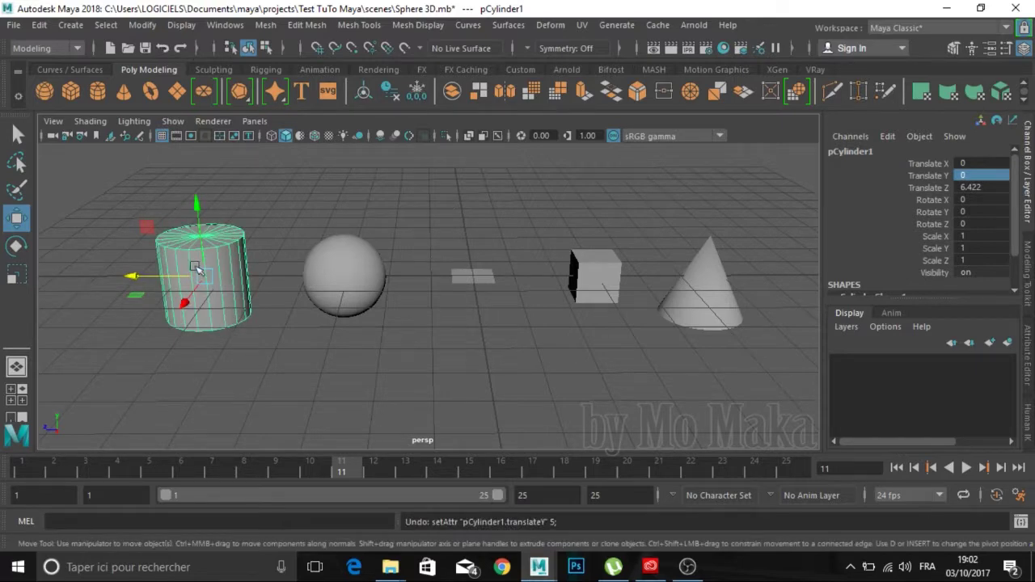
pyautogui.scroll(-2, 416, 257)
pyautogui.scroll(-2, 419, 254)
pyautogui.scroll(-2, 419, 254)
pyautogui.scroll(-2, 419, 254)
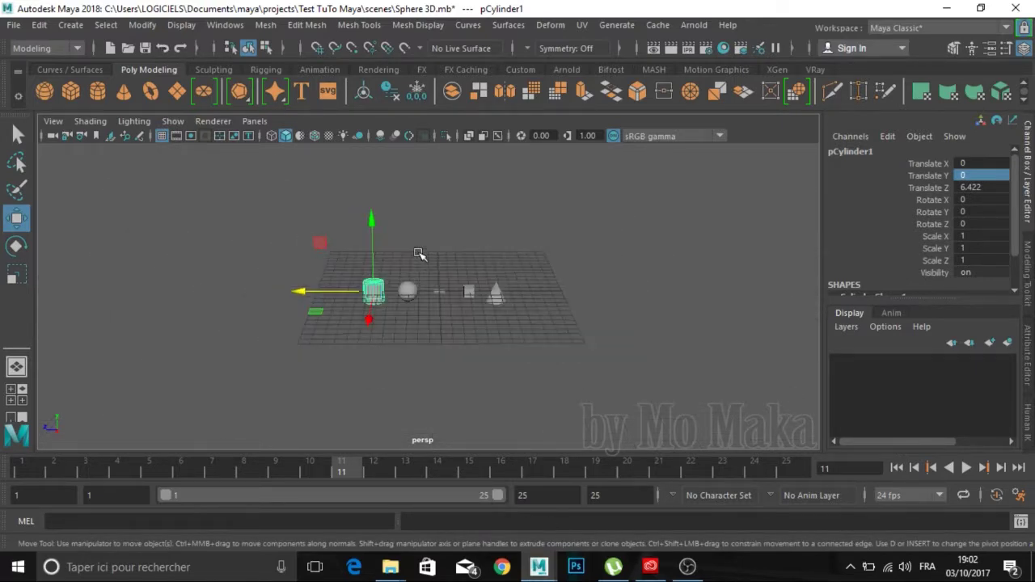
pyautogui.doubleClick(977, 175)
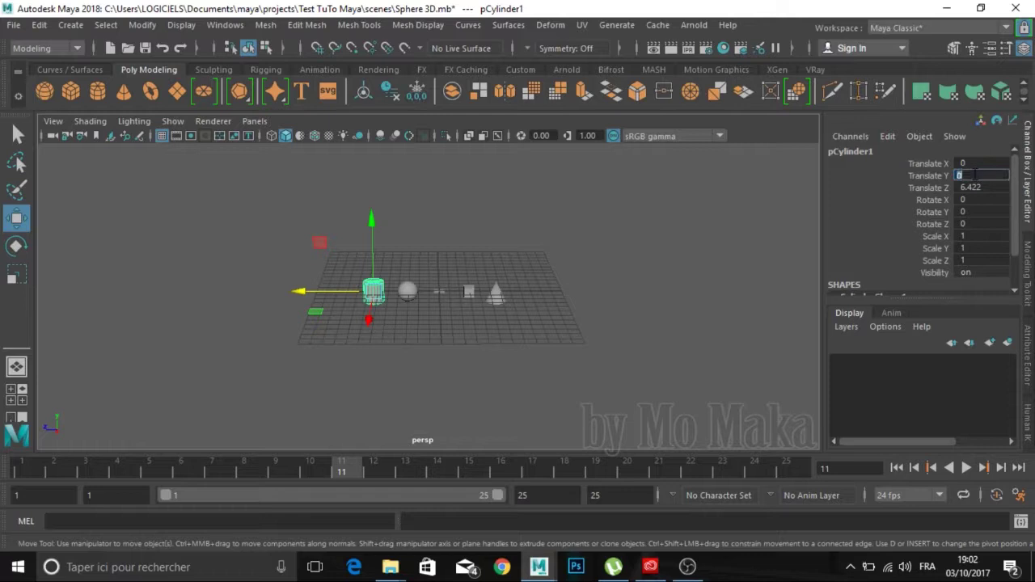
pyautogui.write('5')
pyautogui.press('Return')
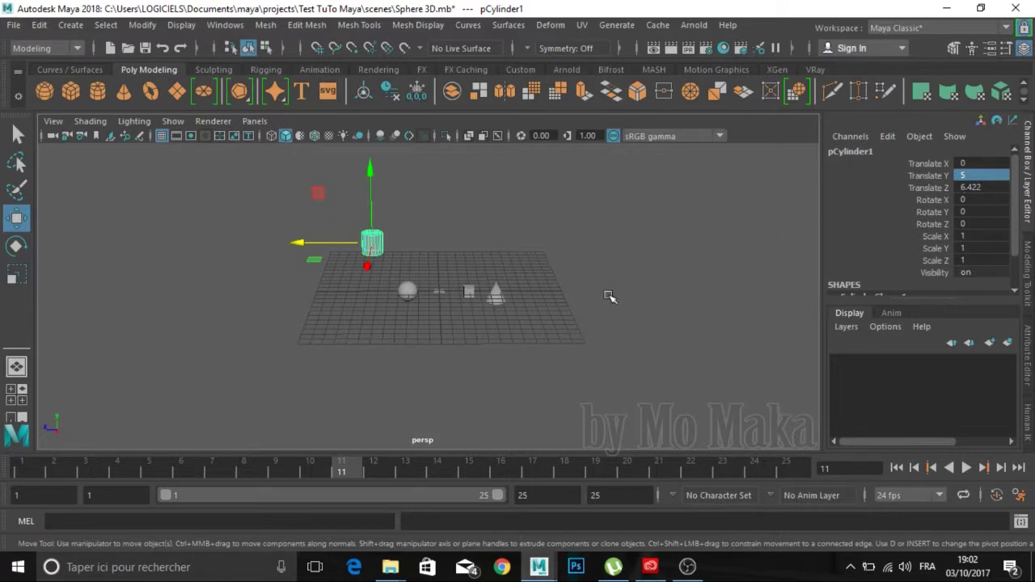
# - Orbit to see the raised cylinder and adjust its height to about 5.5
pyautogui.scroll(2, 610, 295)
pyautogui.moveTo(557, 215)
pyautogui.keyDown('alt'); pyautogui.mouseDown()
pyautogui.moveTo(573, 291)
pyautogui.moveTo(528, 292)
pyautogui.moveTo(612, 286)
pyautogui.moveTo(569, 264)
pyautogui.moveTo(534, 274)
pyautogui.mouseUp(); pyautogui.keyUp('alt')
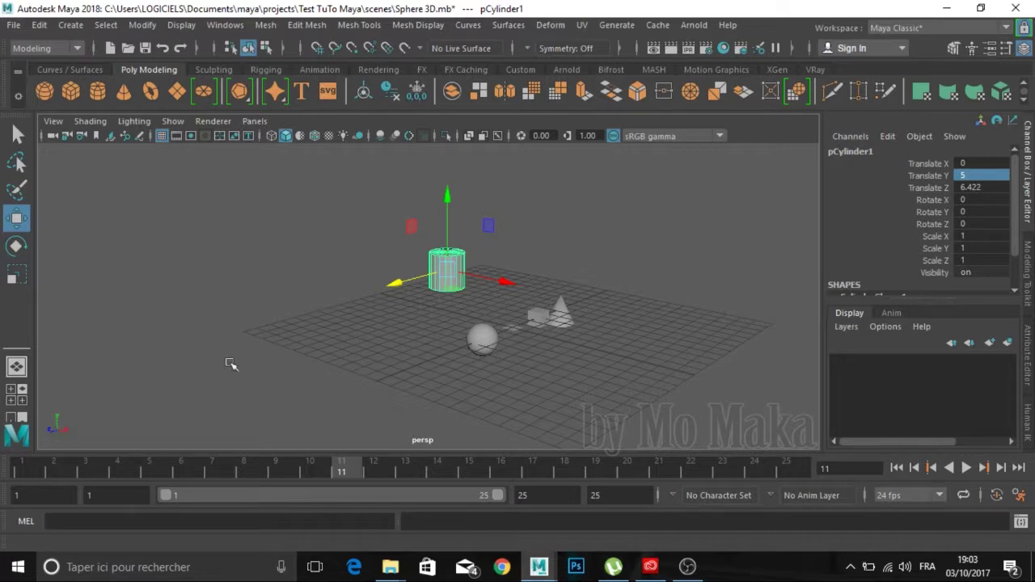
pyautogui.click(394, 281)
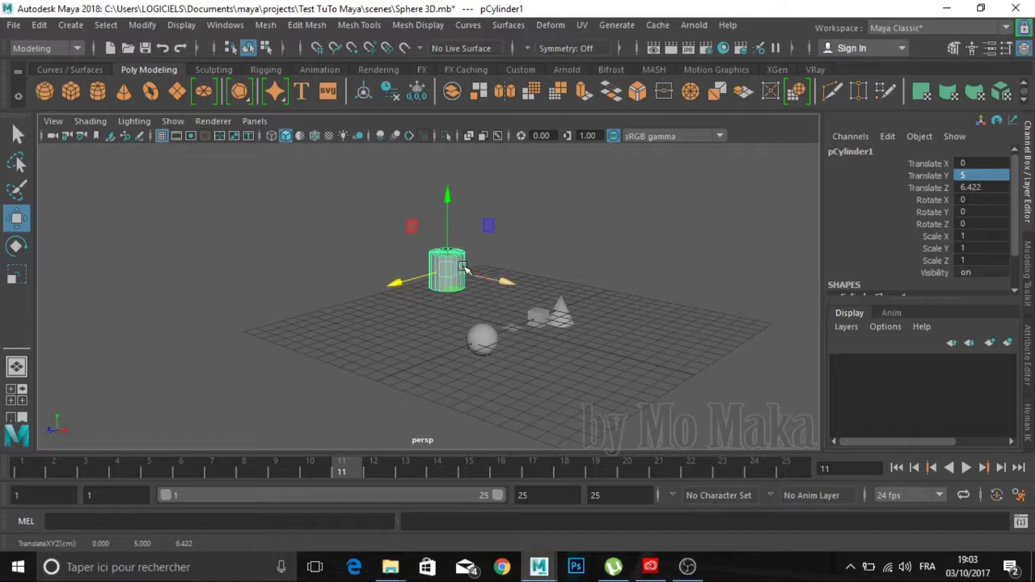
pyautogui.moveTo(448, 199); pyautogui.dragTo(448, 190)
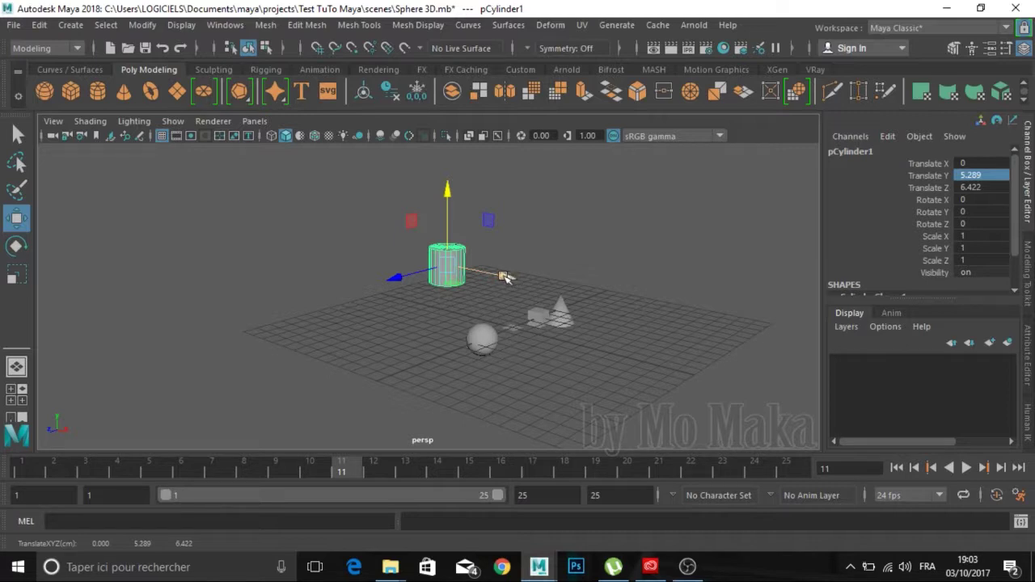
pyautogui.moveTo(448, 207); pyautogui.dragTo(451, 227)
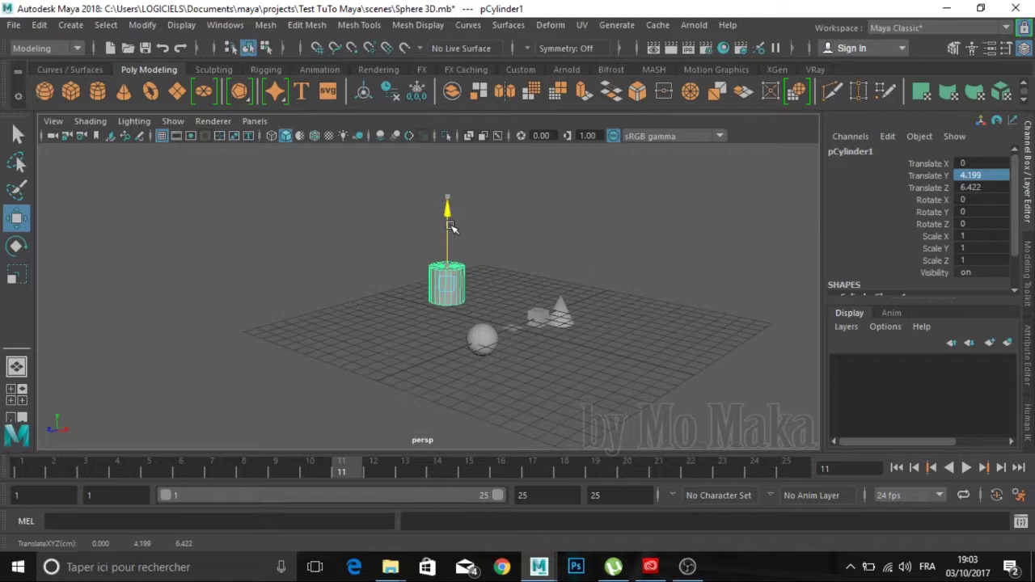
pyautogui.moveTo(452, 227); pyautogui.dragTo(450, 199)
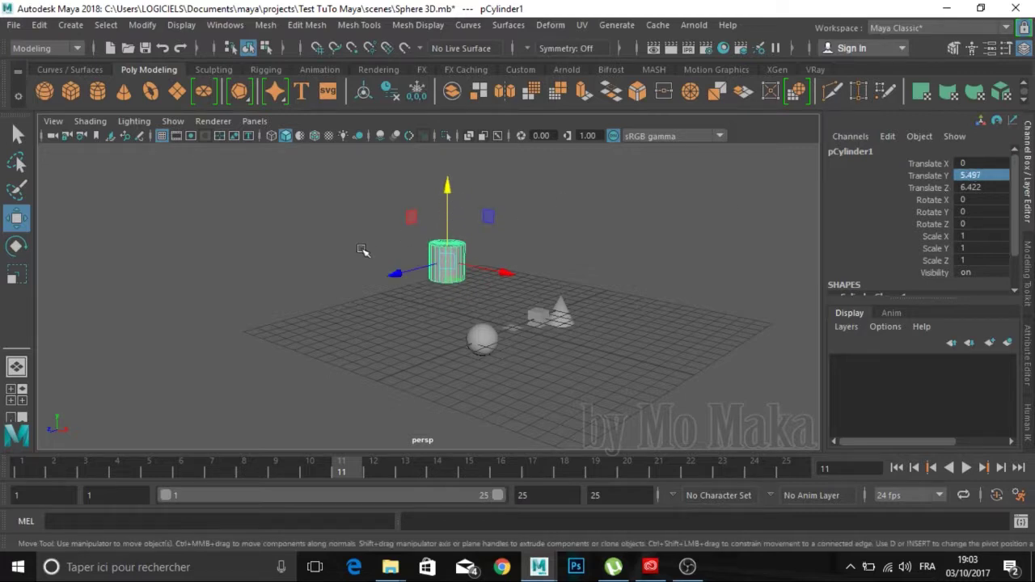
# - Slide the cylinder along Z and X, ending near X 2.657, Y 6.754, Z 6.824
pyautogui.moveTo(394, 274)
pyautogui.mouseDown()
pyautogui.moveTo(398, 267)
pyautogui.moveTo(387, 275)
pyautogui.mouseUp()
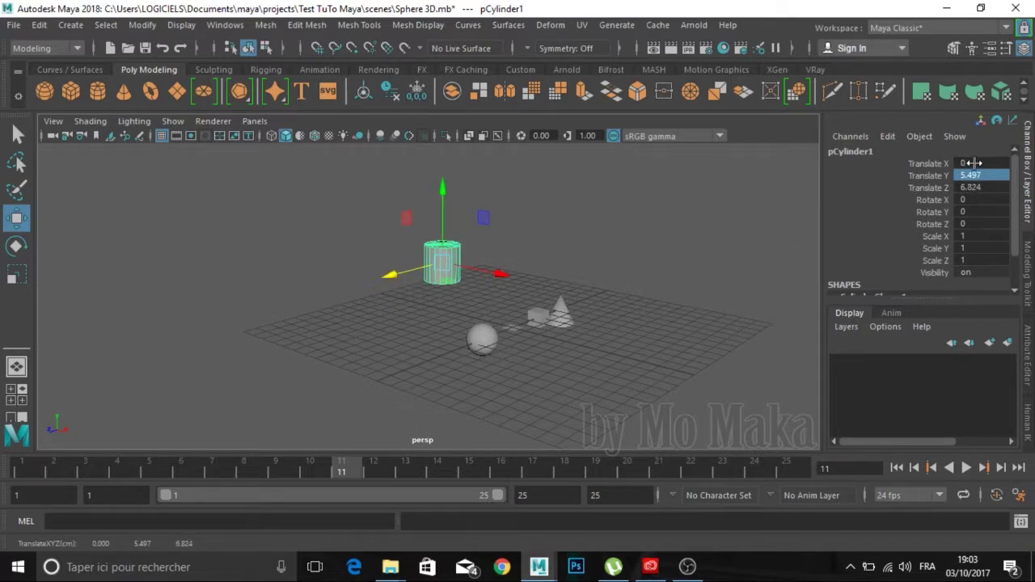
pyautogui.moveTo(499, 274)
pyautogui.mouseDown()
pyautogui.moveTo(479, 275)
pyautogui.moveTo(507, 275)
pyautogui.mouseUp()
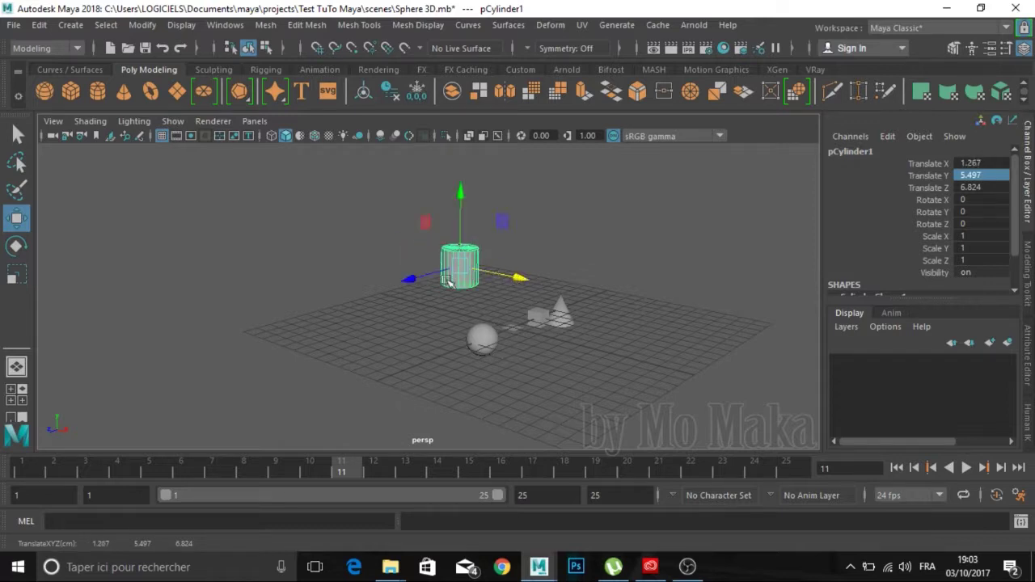
pyautogui.keyDown('alt'); pyautogui.moveTo(545, 239); pyautogui.dragTo(485, 312); pyautogui.keyUp('alt')
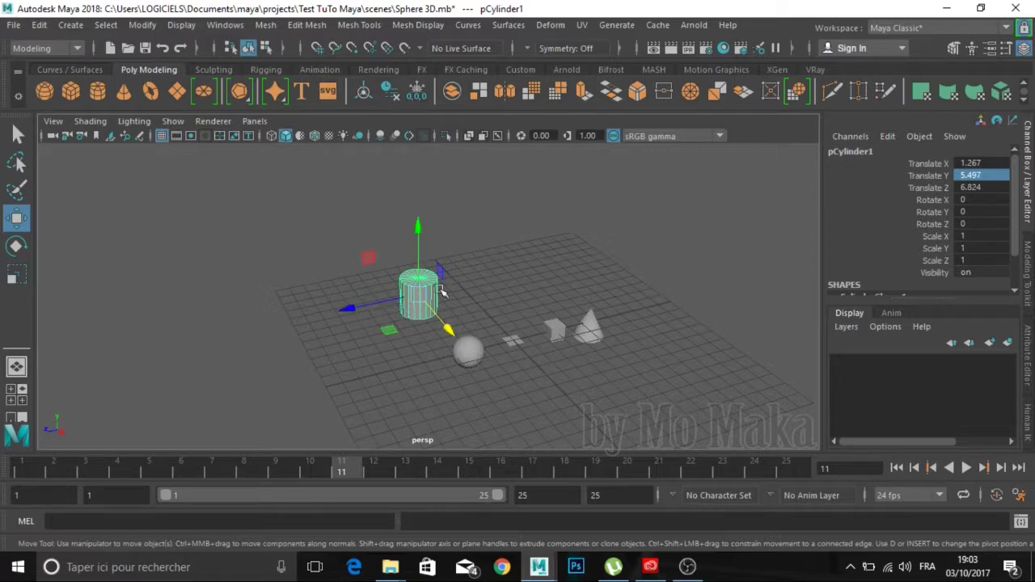
pyautogui.keyDown('alt'); pyautogui.moveTo(477, 257); pyautogui.dragTo(494, 237); pyautogui.keyUp('alt')
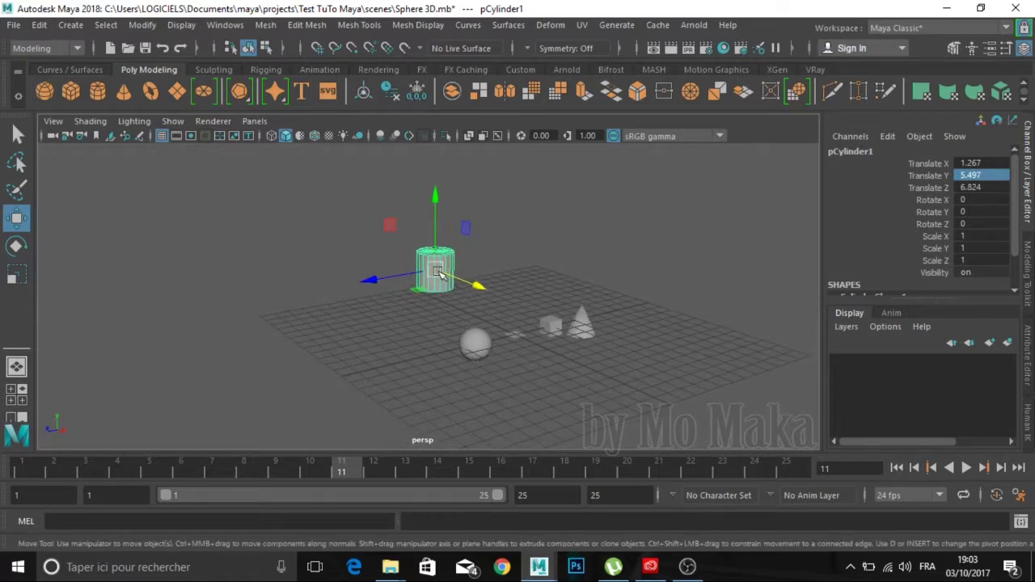
pyautogui.moveTo(522, 221)
pyautogui.keyDown('alt'); pyautogui.mouseDown()
pyautogui.moveTo(555, 224)
pyautogui.moveTo(492, 235)
pyautogui.mouseUp(); pyautogui.keyUp('alt')
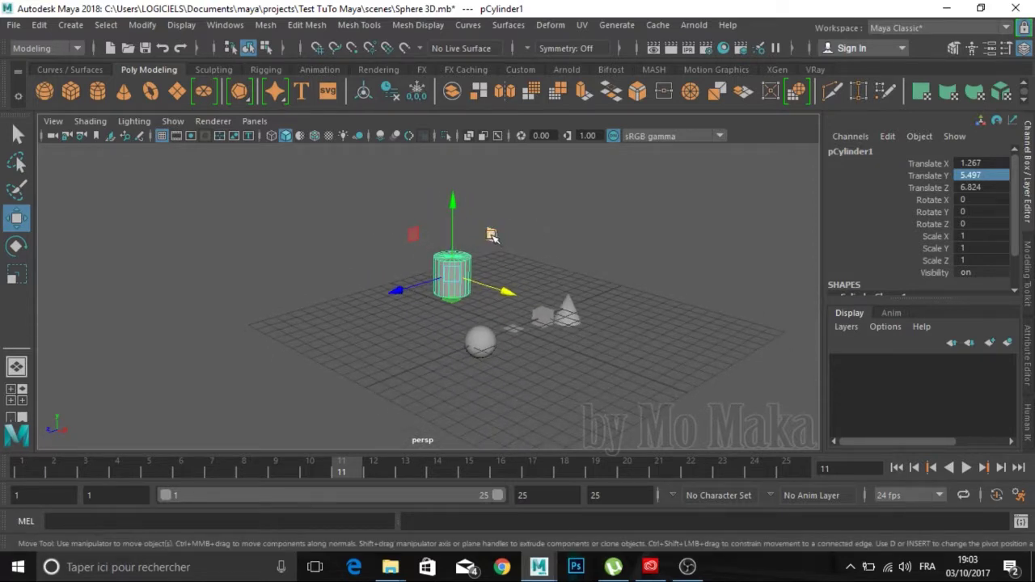
pyautogui.moveTo(490, 238); pyautogui.dragTo(485, 221)
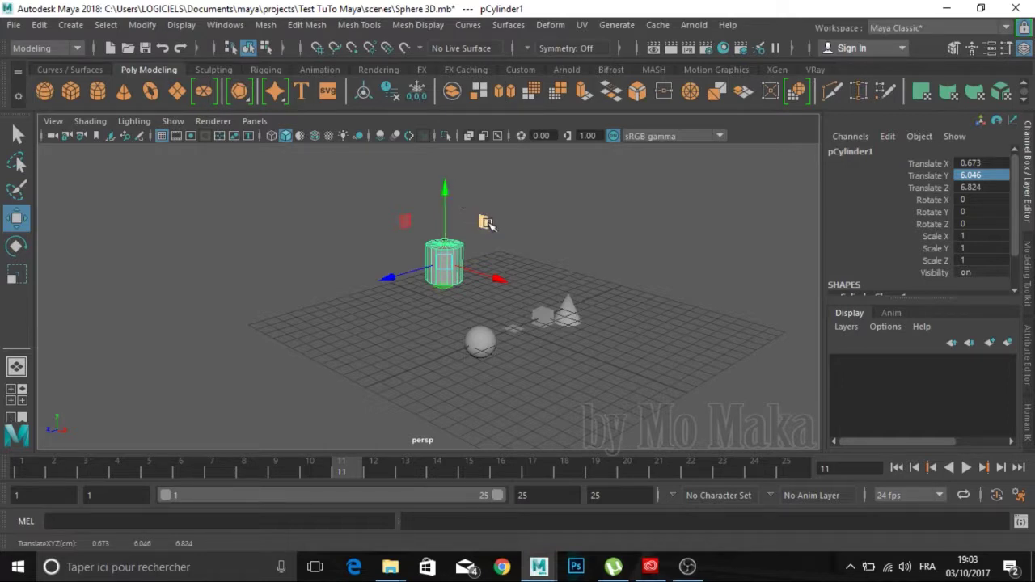
pyautogui.click(484, 223)
pyautogui.moveTo(483, 222); pyautogui.dragTo(514, 217)
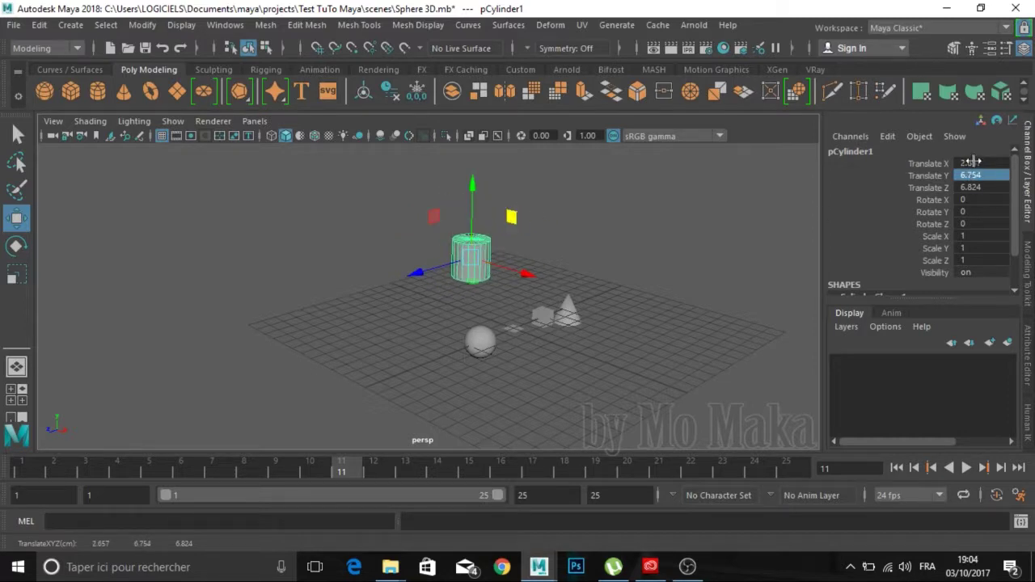
pyautogui.moveTo(512, 217)
pyautogui.mouseDown()
pyautogui.moveTo(501, 217)
pyautogui.moveTo(499, 253)
pyautogui.mouseUp()
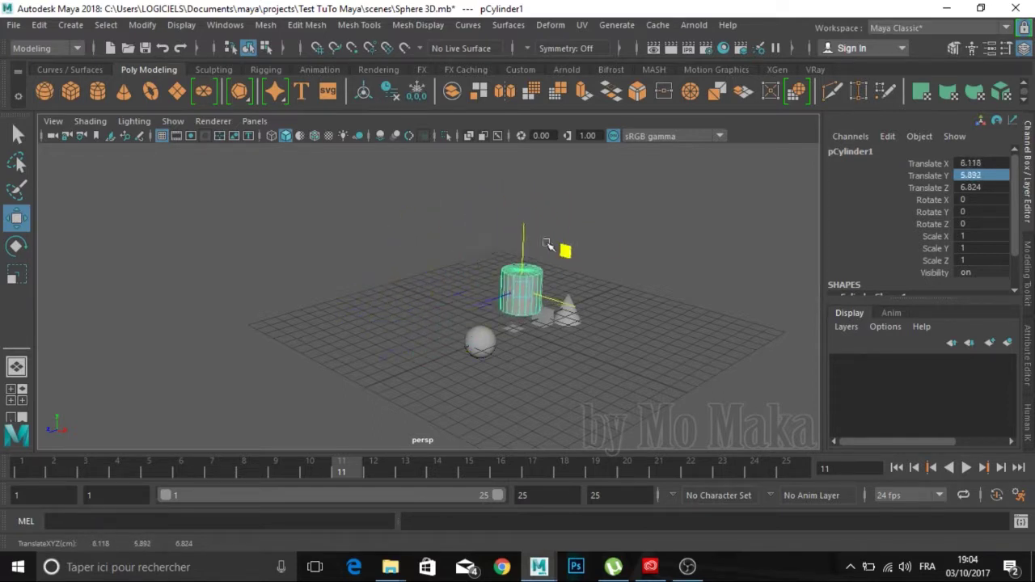
pyautogui.moveTo(499, 253); pyautogui.dragTo(497, 232)
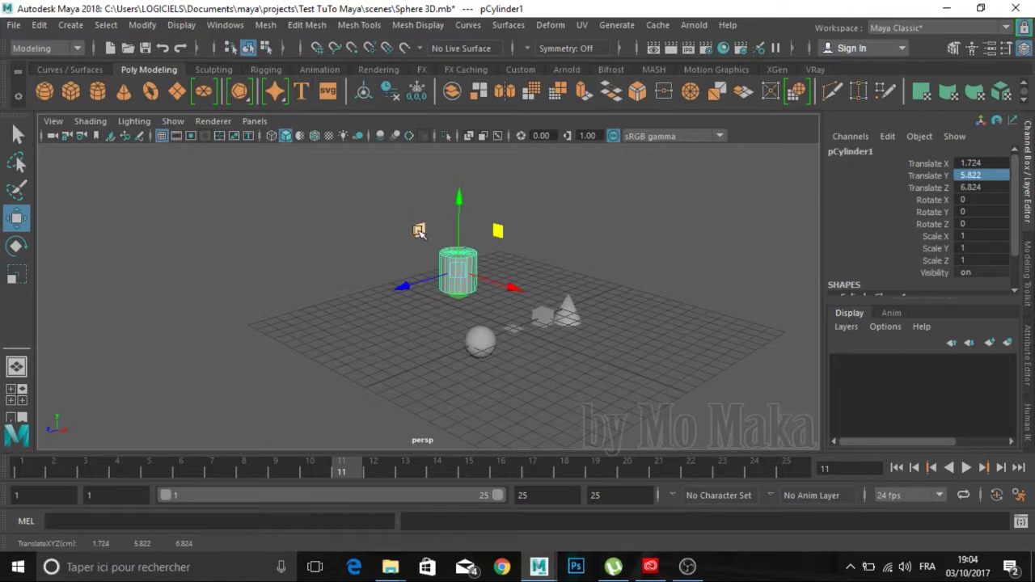
pyautogui.moveTo(418, 231); pyautogui.dragTo(404, 238)
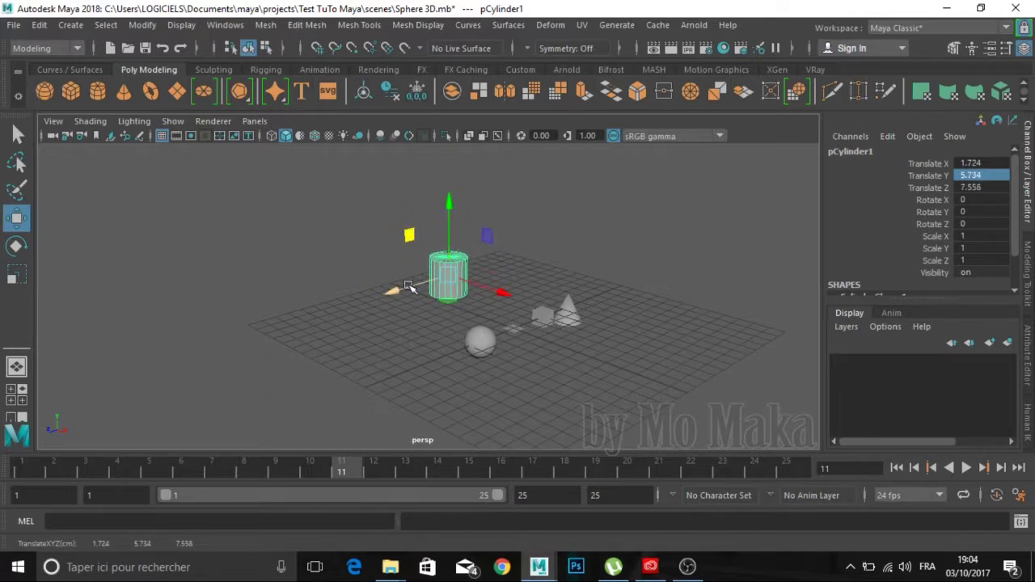
pyautogui.moveTo(409, 287)
pyautogui.mouseDown()
pyautogui.moveTo(451, 309)
pyautogui.moveTo(440, 300)
pyautogui.mouseUp()
pyautogui.moveTo(437, 308); pyautogui.dragTo(430, 300)
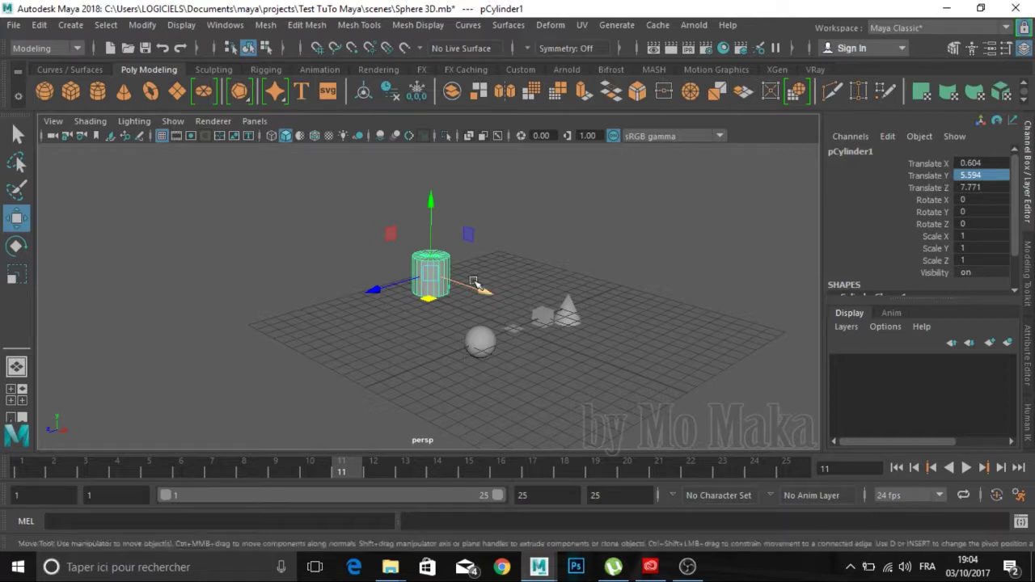
pyautogui.moveTo(433, 276)
pyautogui.mouseDown()
pyautogui.moveTo(414, 272)
pyautogui.moveTo(426, 263)
pyautogui.mouseUp()
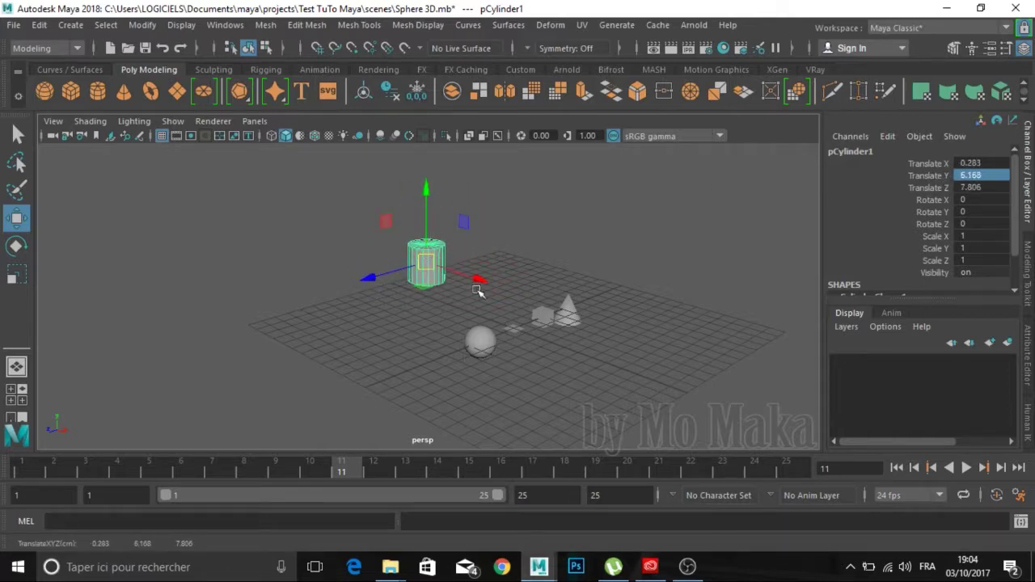
pyautogui.keyDown('alt'); pyautogui.moveTo(574, 243); pyautogui.dragTo(469, 267); pyautogui.keyUp('alt')
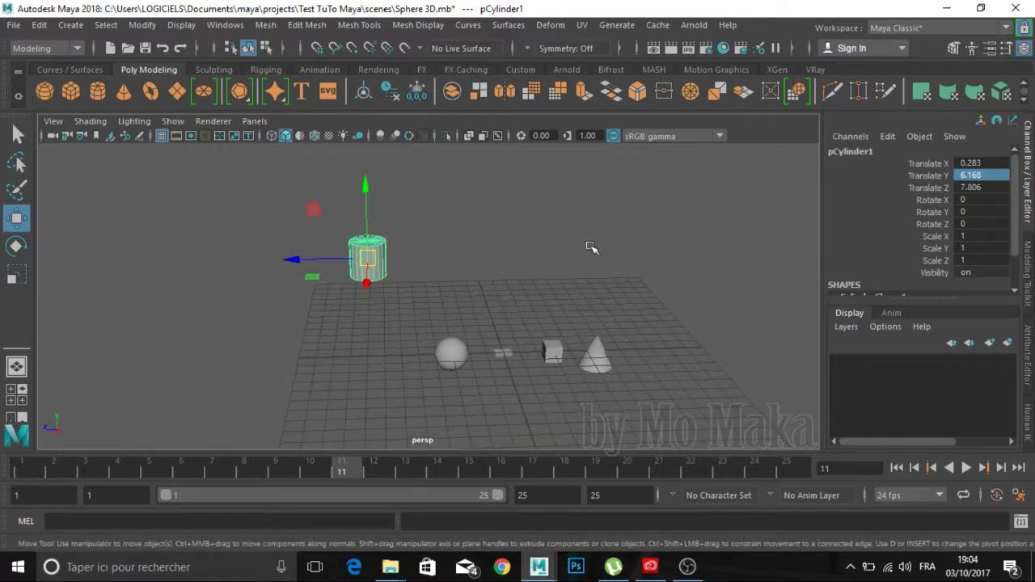
pyautogui.keyDown('alt'); pyautogui.moveTo(469, 296); pyautogui.dragTo(515, 282); pyautogui.keyUp('alt')
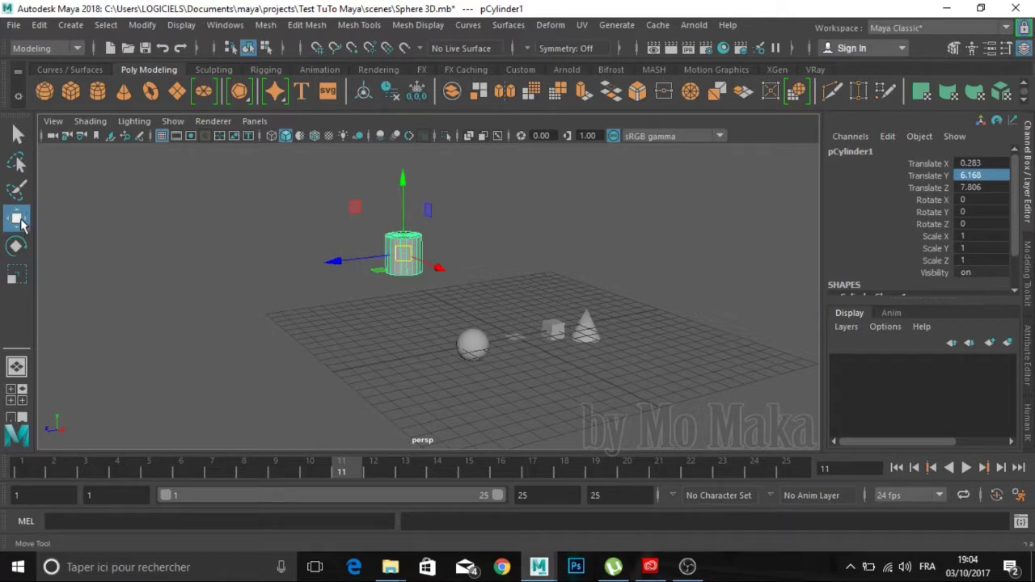
pyautogui.click(176, 237)
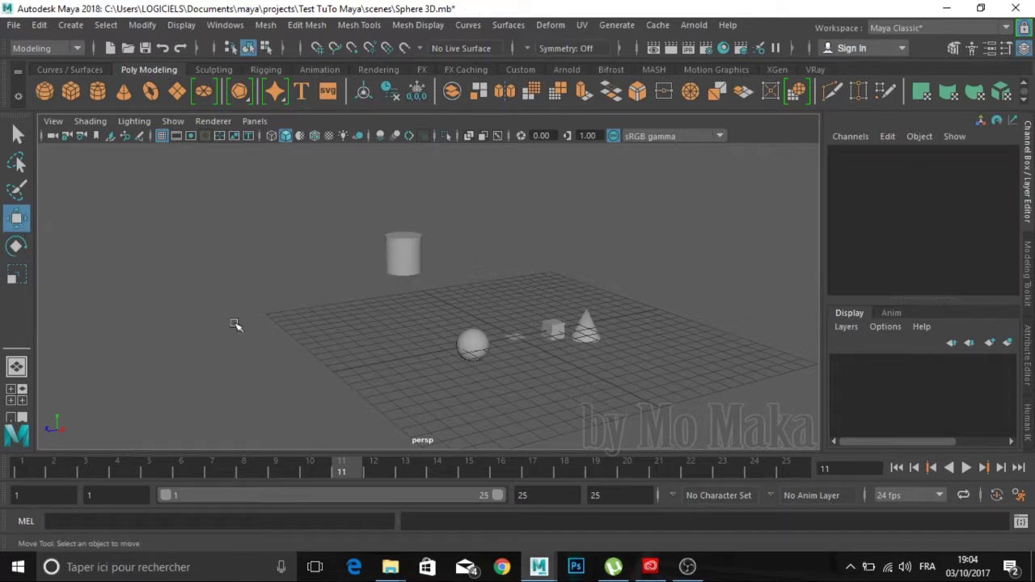
# - Select the cylinder in plain selection mode and set its Translate X to 0
pyautogui.moveTo(335, 333)
pyautogui.keyDown('alt'); pyautogui.mouseDown()
pyautogui.moveTo(358, 305)
pyautogui.moveTo(409, 327)
pyautogui.mouseUp(); pyautogui.keyUp('alt')
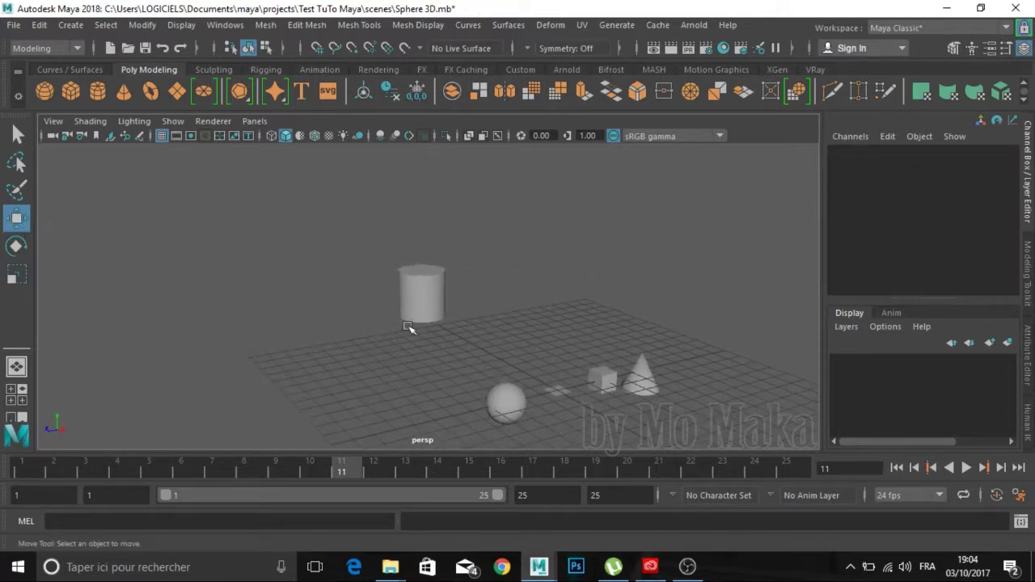
pyautogui.click(411, 296)
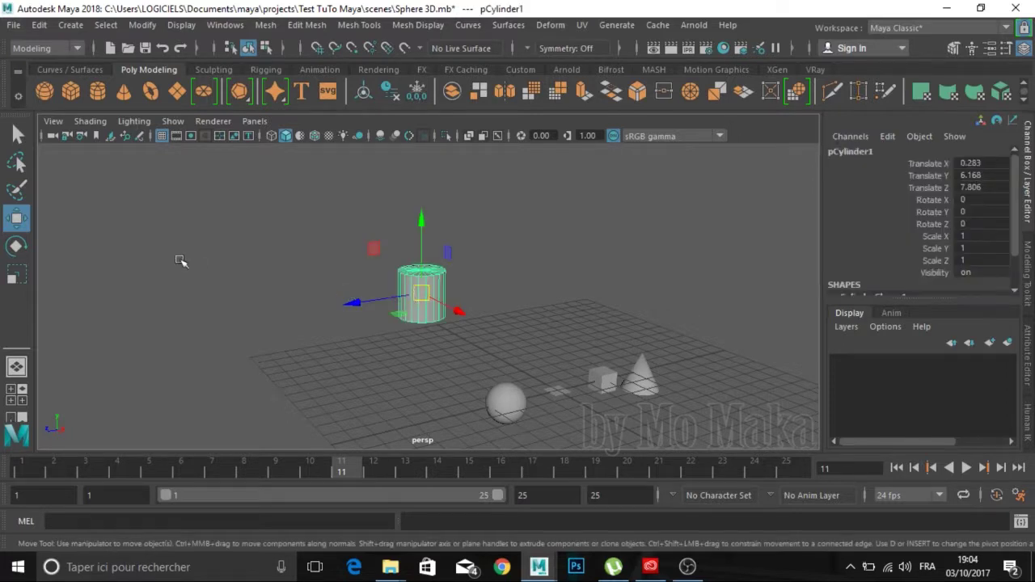
pyautogui.click(18, 134)
pyautogui.click(469, 301)
pyautogui.click(419, 318)
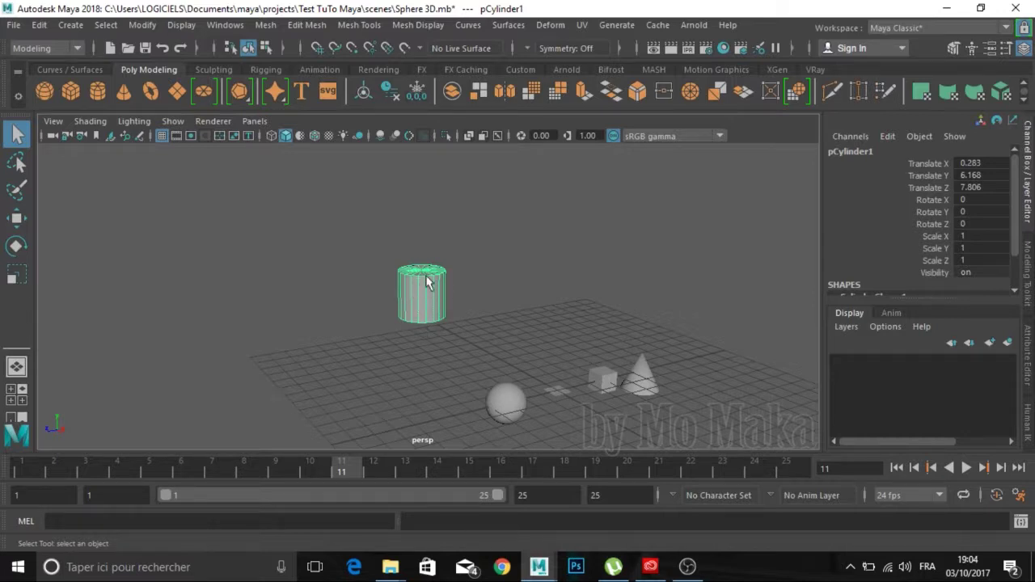
pyautogui.click(981, 163)
pyautogui.write('0')
pyautogui.press('Return')
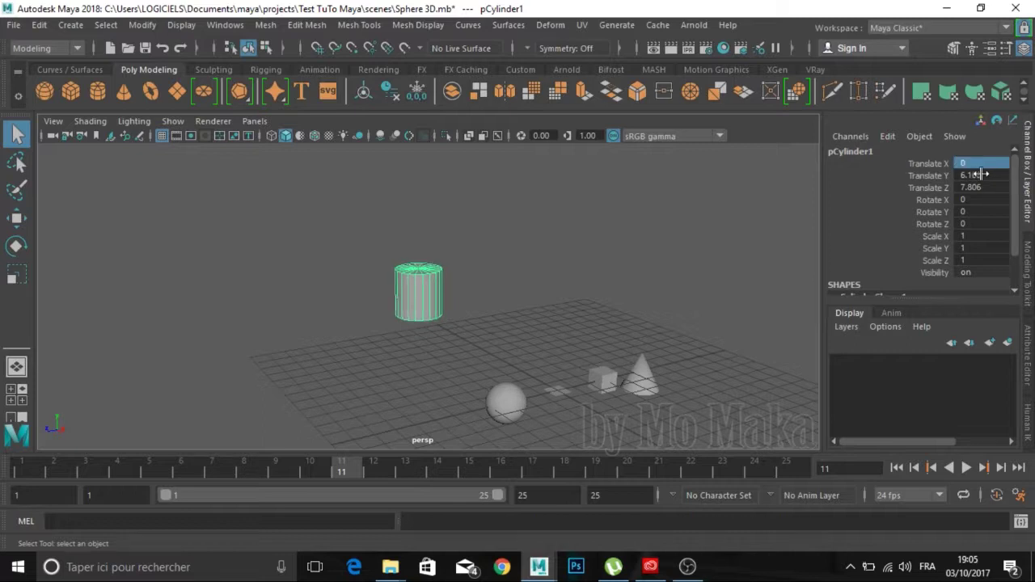
# - Set the cylinder's Translate Y and Translate Z to 0, dropping it onto the grid
pyautogui.click(982, 175)
pyautogui.write('0')
pyautogui.press('Return')
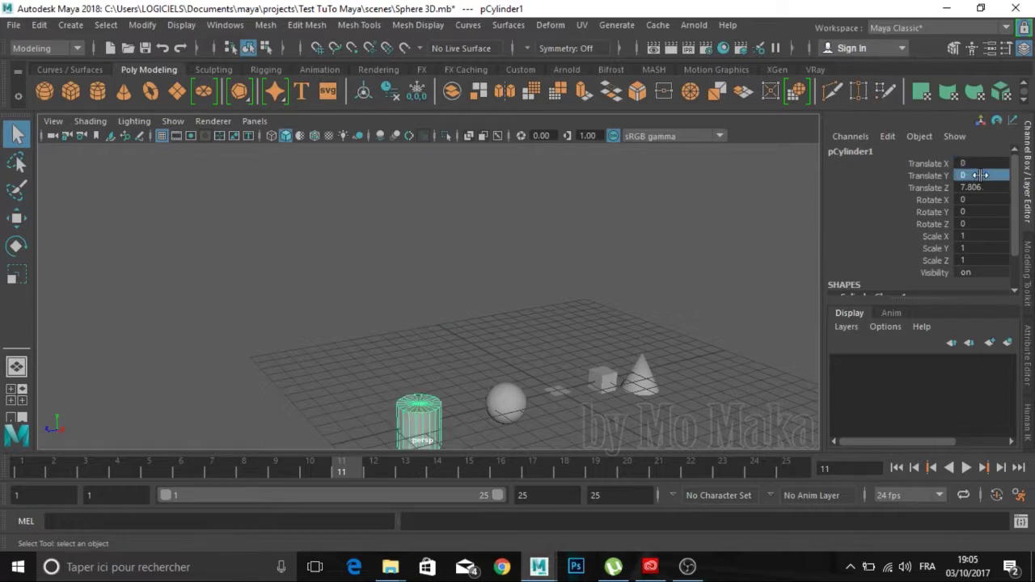
pyautogui.click(988, 187)
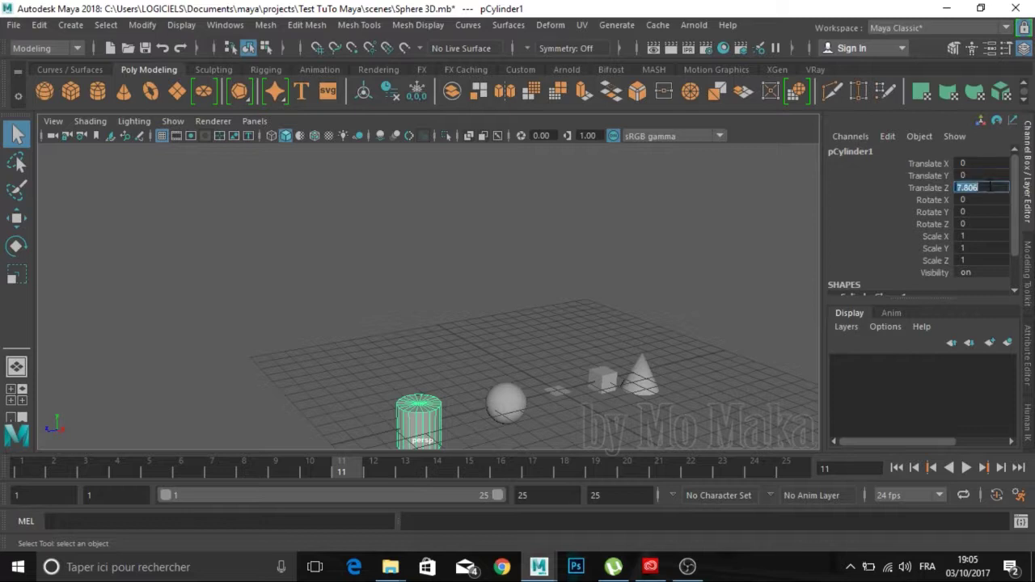
pyautogui.write('0')
pyautogui.press('Return')
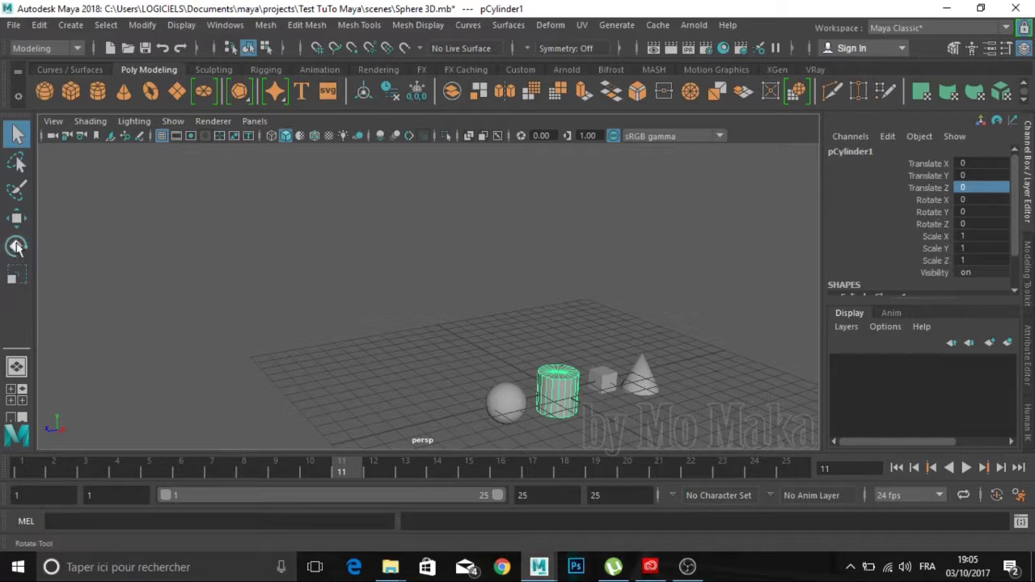
# - With the Move tool, raise the cylinder above the grid and pull it toward the camera
pyautogui.click(558, 287)
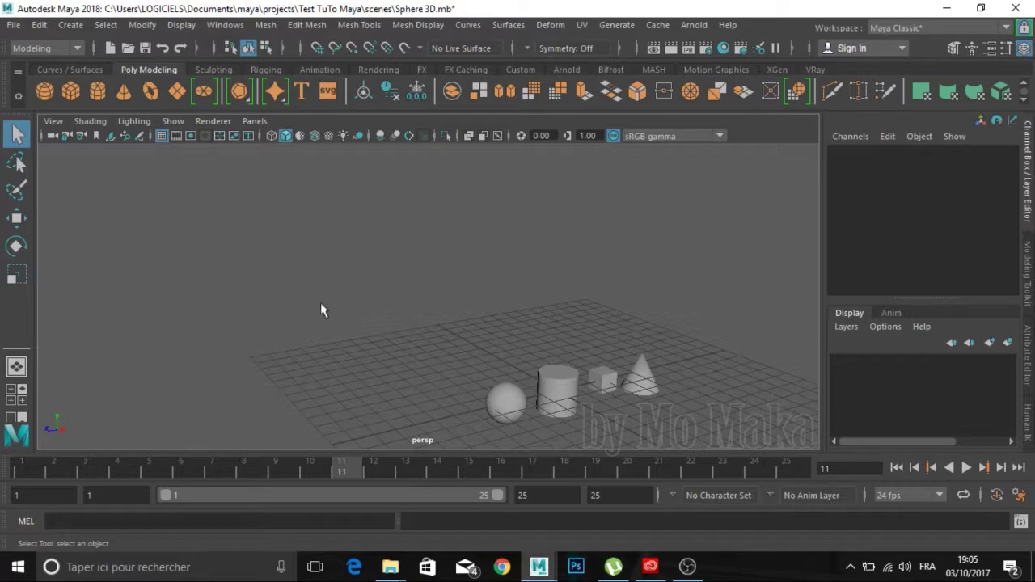
pyautogui.click(18, 220)
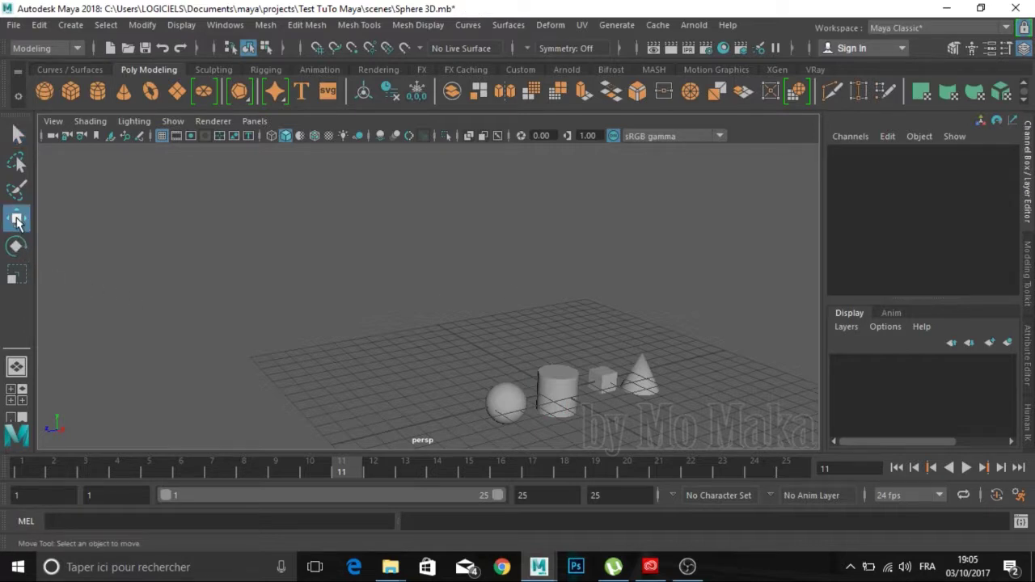
pyautogui.click(558, 381)
pyautogui.moveTo(561, 328); pyautogui.dragTo(563, 255)
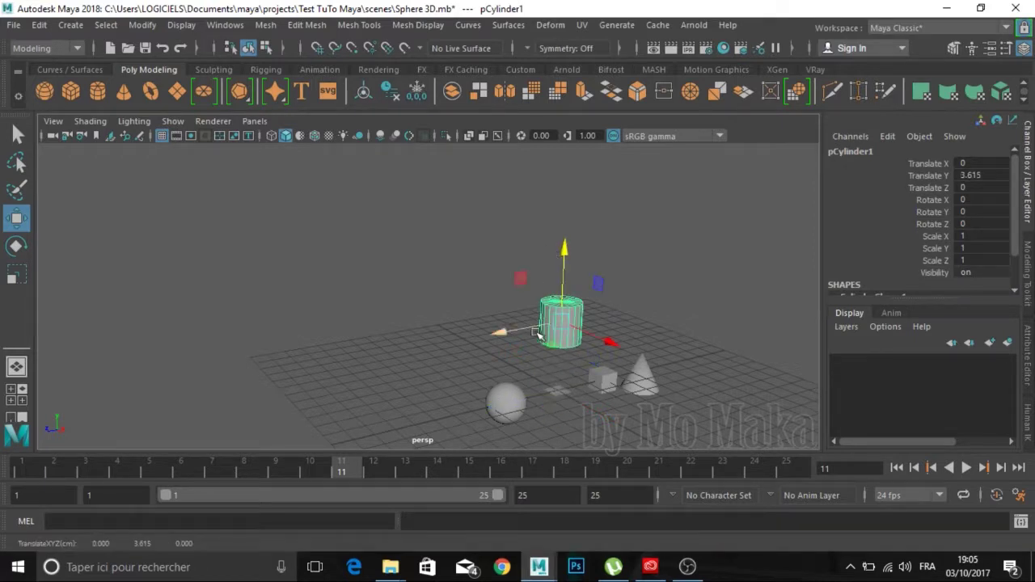
pyautogui.moveTo(518, 329); pyautogui.dragTo(421, 347)
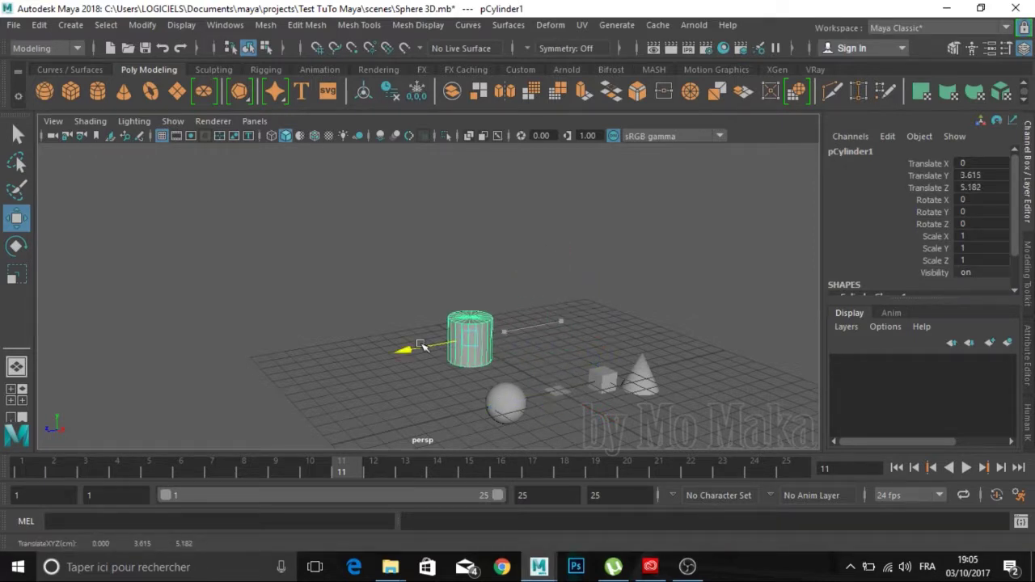
# - Try the Rotate and Scale tools, then nudge the cylinder forward to Y 3.615, Z 5.384
pyautogui.click(14, 249)
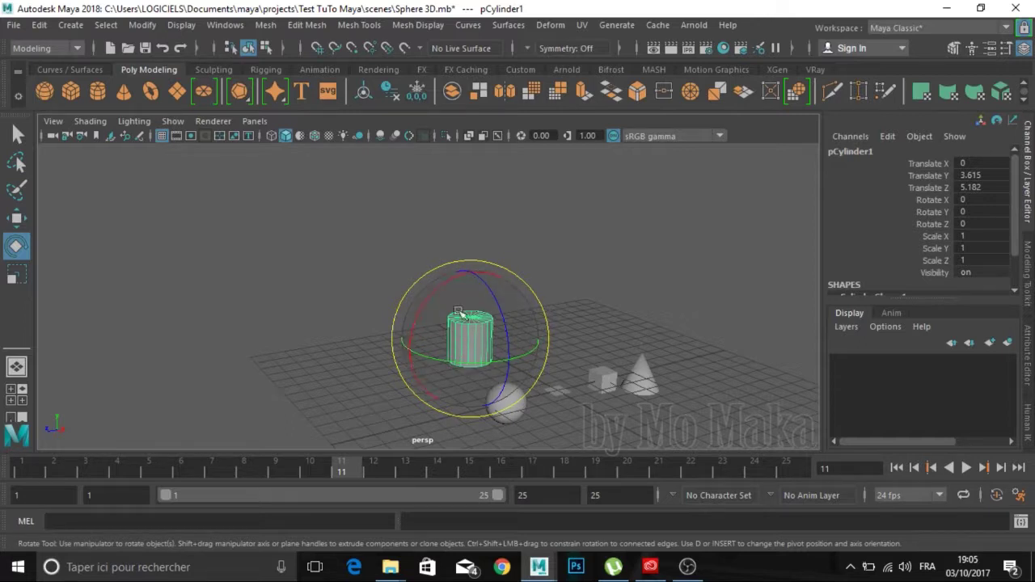
pyautogui.click(16, 276)
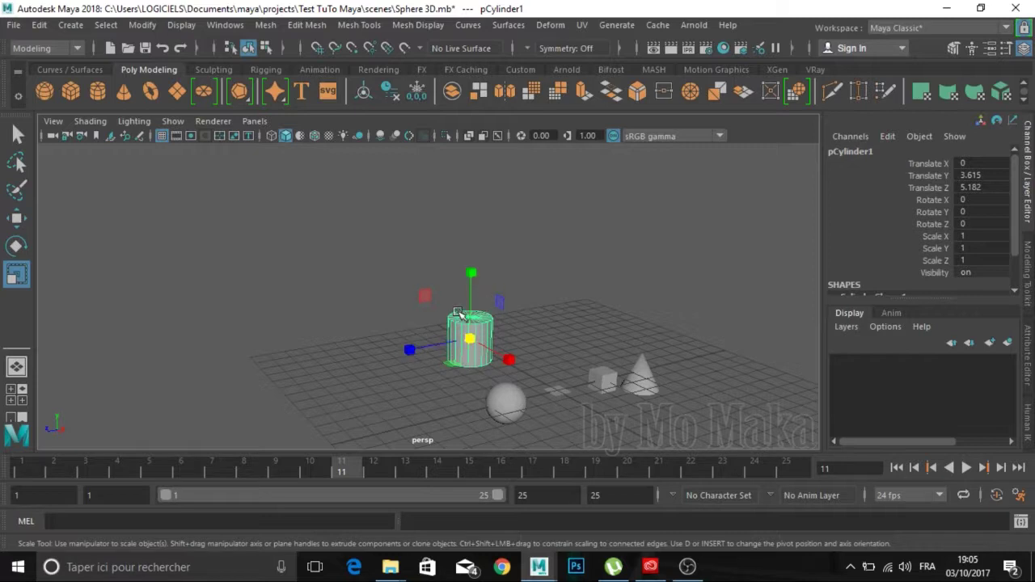
pyautogui.click(16, 217)
pyautogui.moveTo(444, 350); pyautogui.dragTo(396, 345)
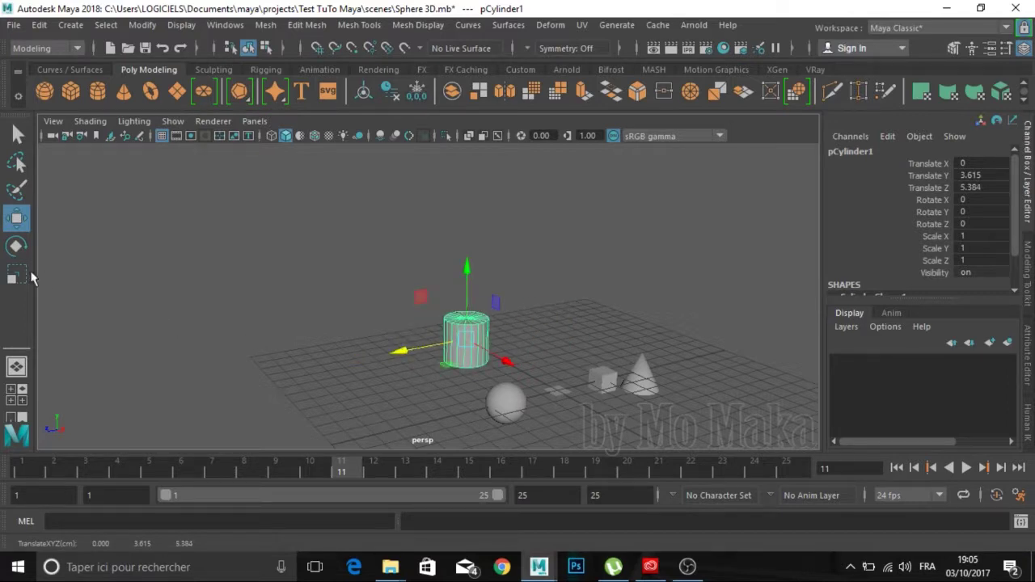
pyautogui.click(16, 245)
# - Tilt the cylinder around X and scale it uniformly to 3.219 on every axis
pyautogui.moveTo(408, 338)
pyautogui.mouseDown()
pyautogui.moveTo(441, 315)
pyautogui.moveTo(509, 331)
pyautogui.mouseUp()
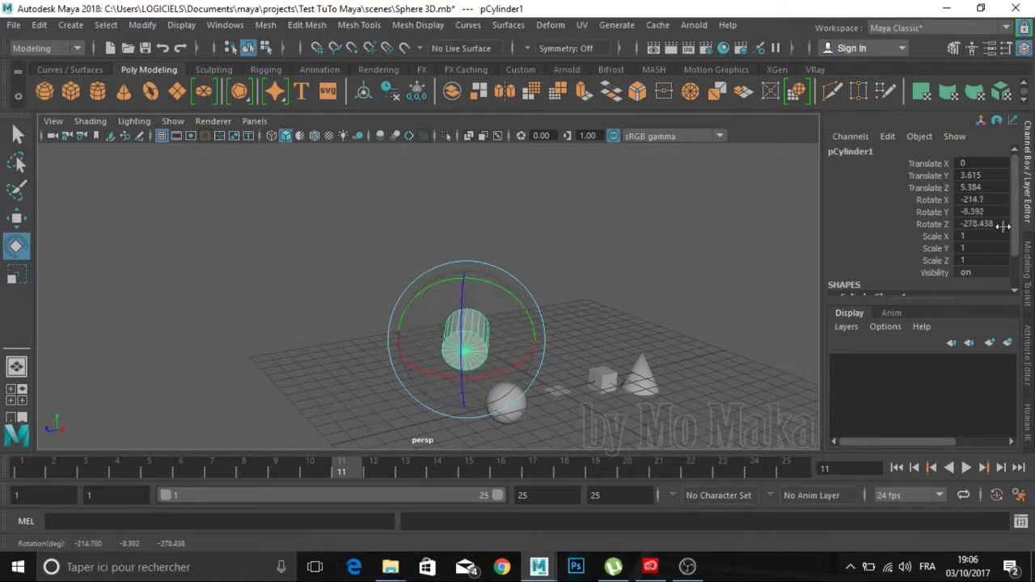
pyautogui.click(22, 277)
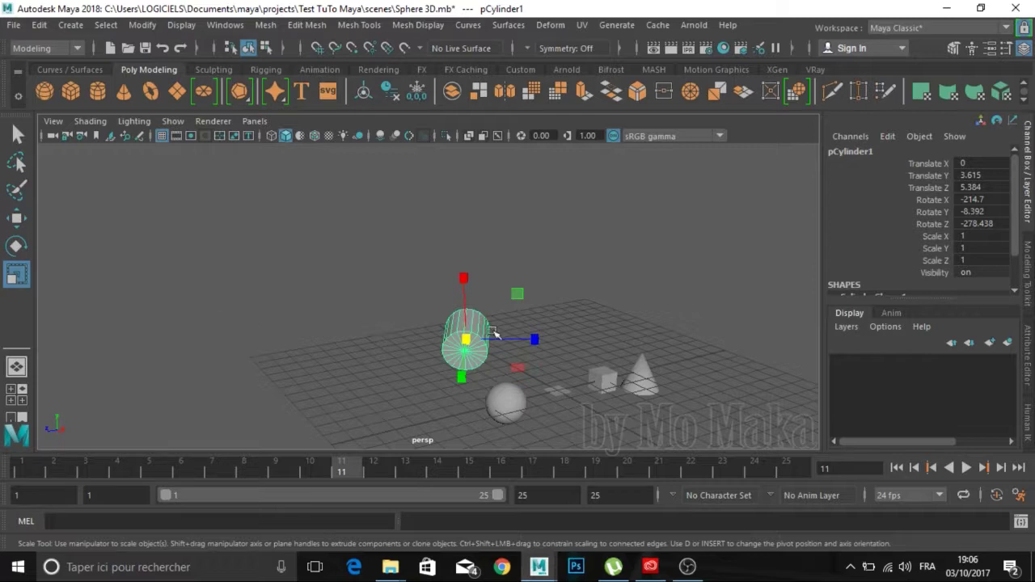
pyautogui.moveTo(465, 340)
pyautogui.mouseDown()
pyautogui.moveTo(422, 351)
pyautogui.moveTo(589, 382)
pyautogui.mouseUp()
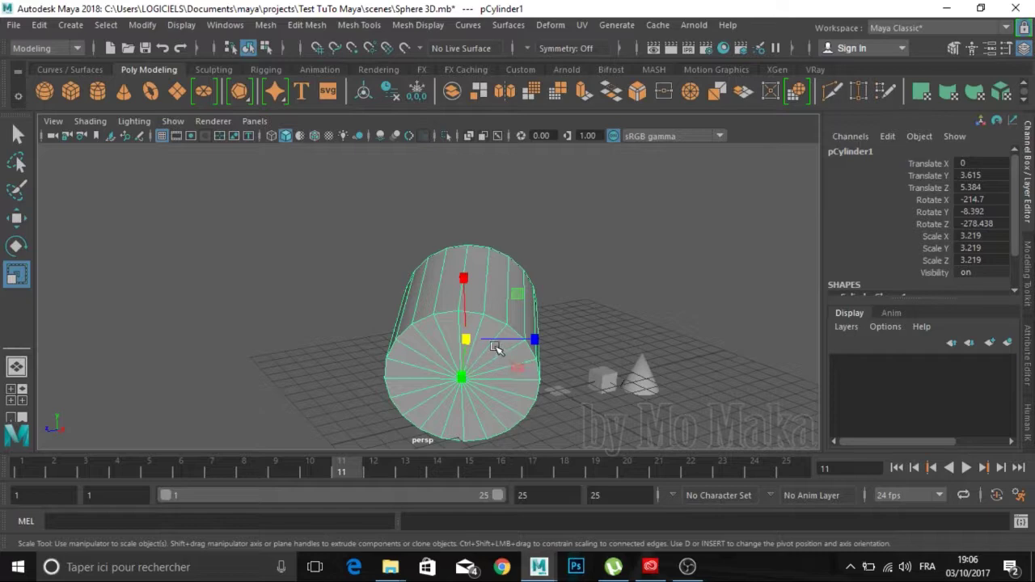
# - Rotate the cylinder back upright to X -181.439, Y 35.551, Z -179.011
pyautogui.moveTo(351, 335)
pyautogui.keyDown('alt'); pyautogui.mouseDown()
pyautogui.moveTo(515, 327)
pyautogui.moveTo(462, 324)
pyautogui.mouseUp(); pyautogui.keyUp('alt')
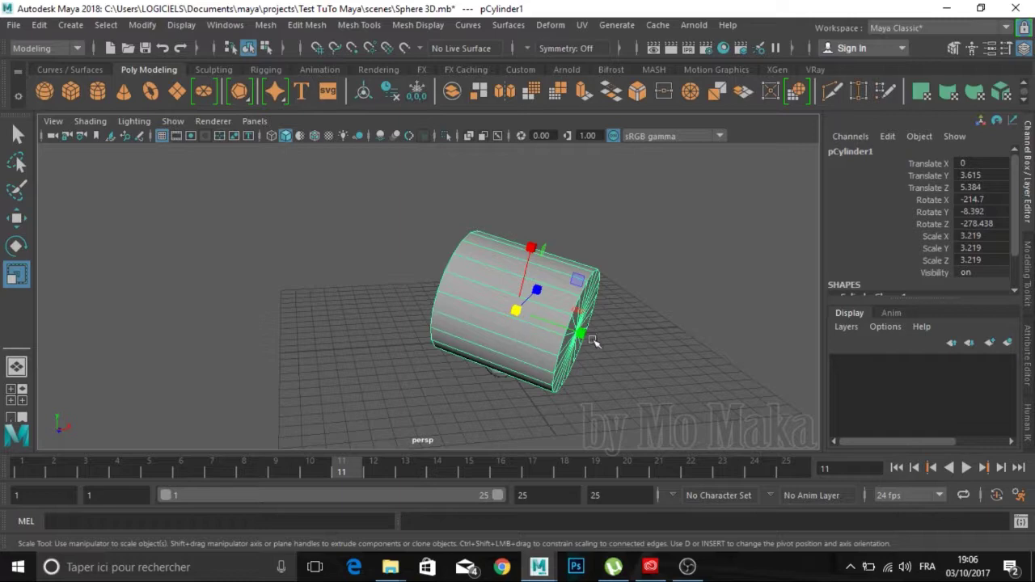
pyautogui.moveTo(387, 349)
pyautogui.keyDown('alt'); pyautogui.mouseDown()
pyautogui.moveTo(407, 321)
pyautogui.moveTo(393, 361)
pyautogui.mouseUp(); pyautogui.keyUp('alt')
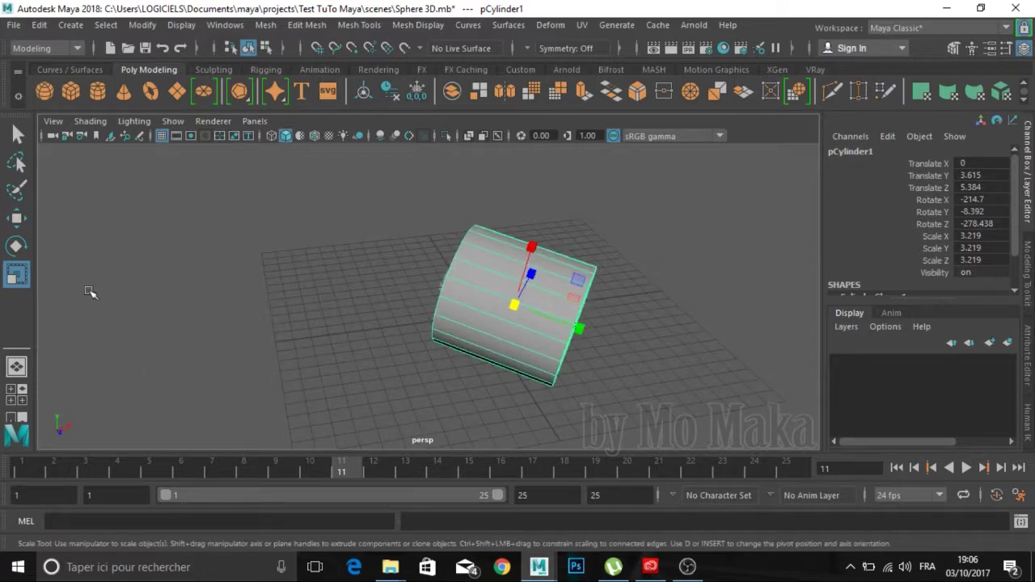
pyautogui.click(16, 247)
pyautogui.moveTo(559, 268)
pyautogui.mouseDown()
pyautogui.moveTo(502, 242)
pyautogui.moveTo(348, 252)
pyautogui.mouseUp()
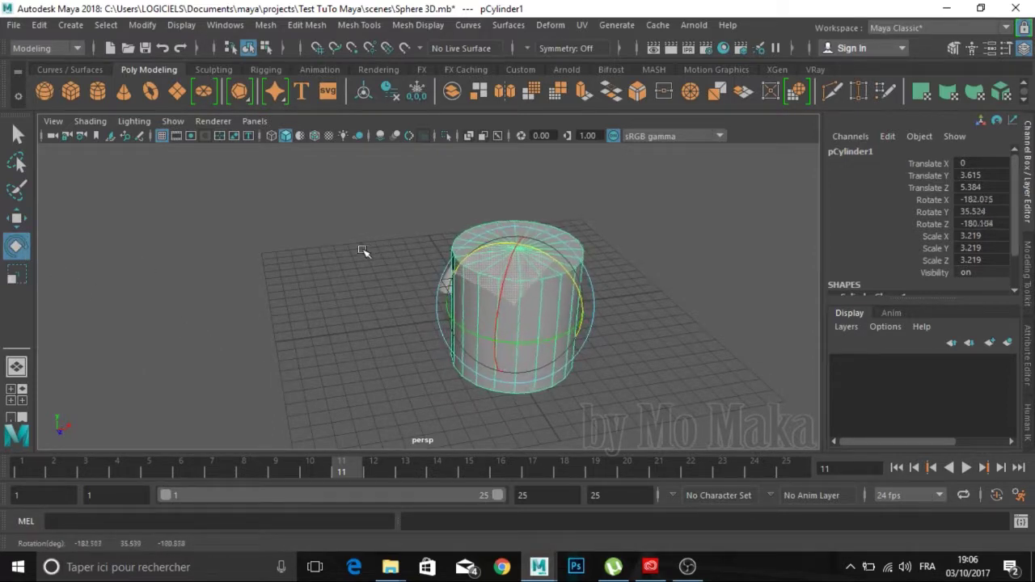
pyautogui.keyDown('alt'); pyautogui.moveTo(369, 312); pyautogui.dragTo(418, 282); pyautogui.keyUp('alt')
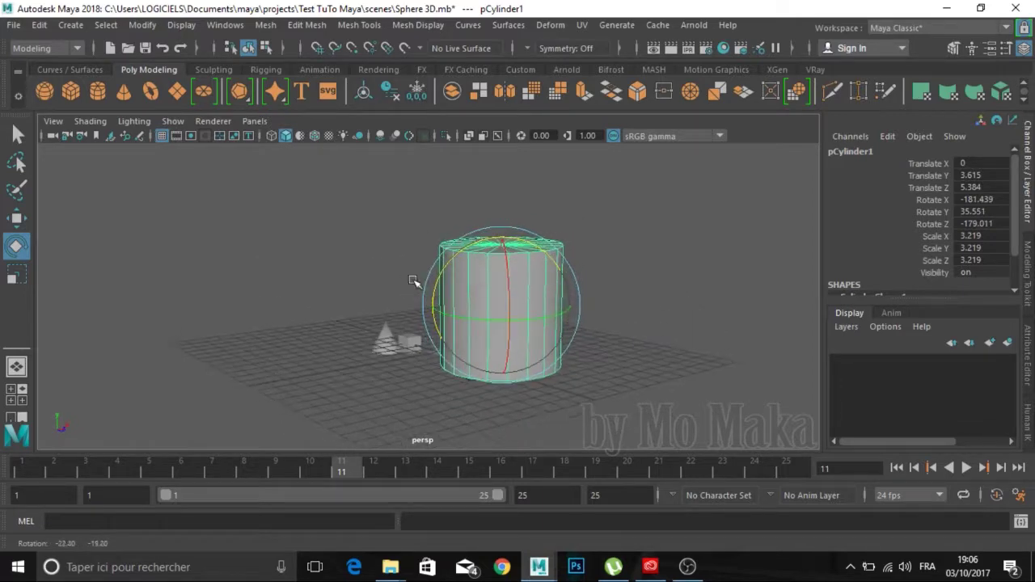